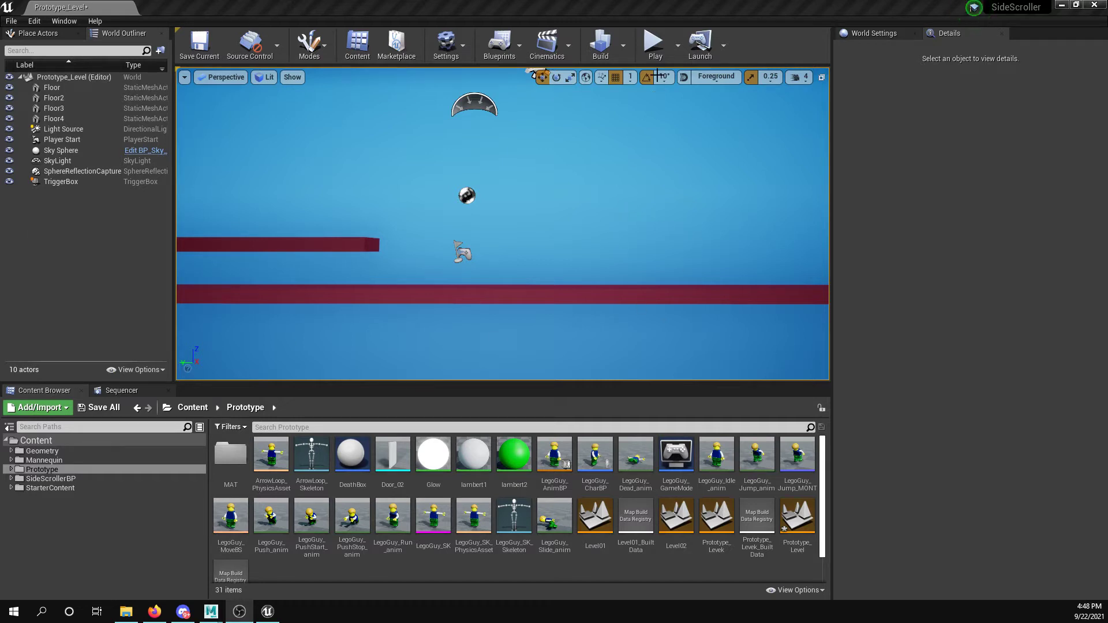
Play-test the prototype level, running the character in both directions and jumping, and end the session
click(654, 45)
key(d)
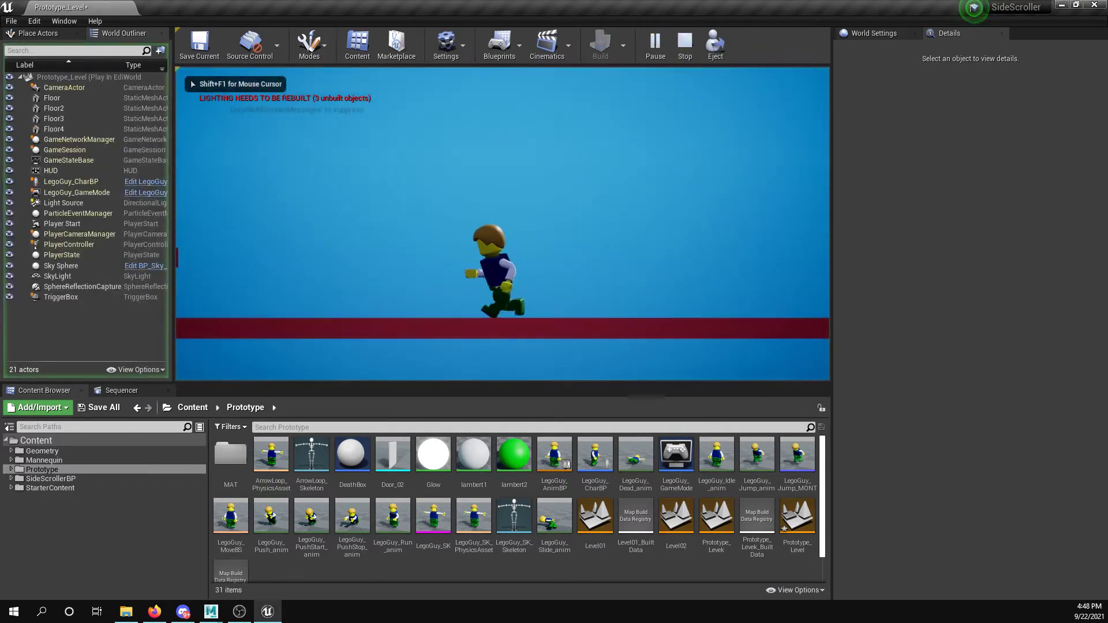
key(space)
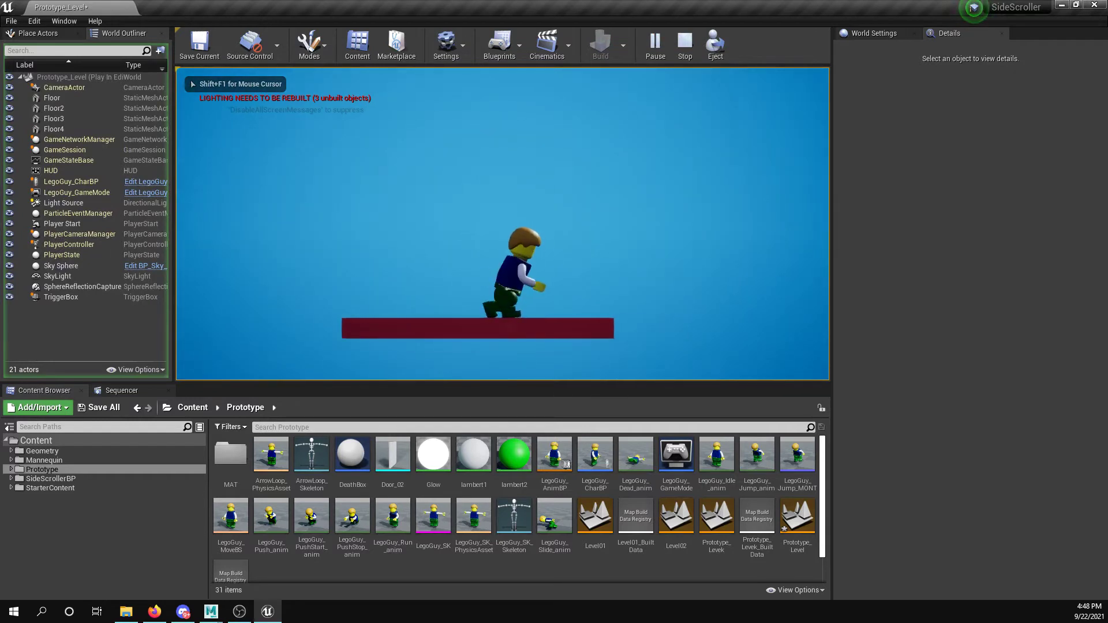
key(a)
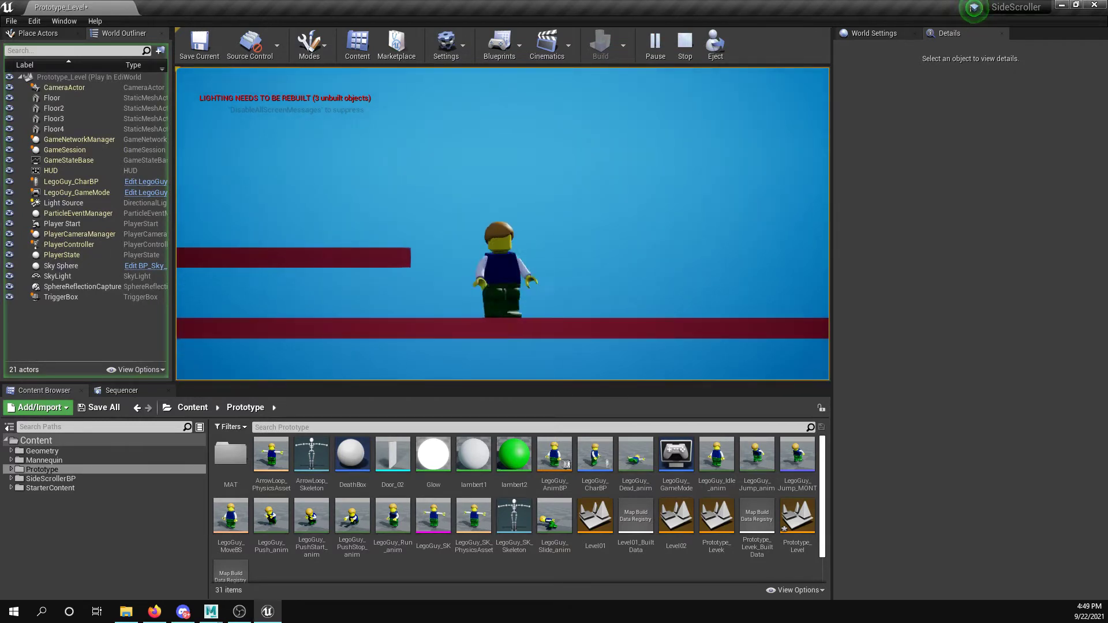
key(d)
key(a)
key(d)
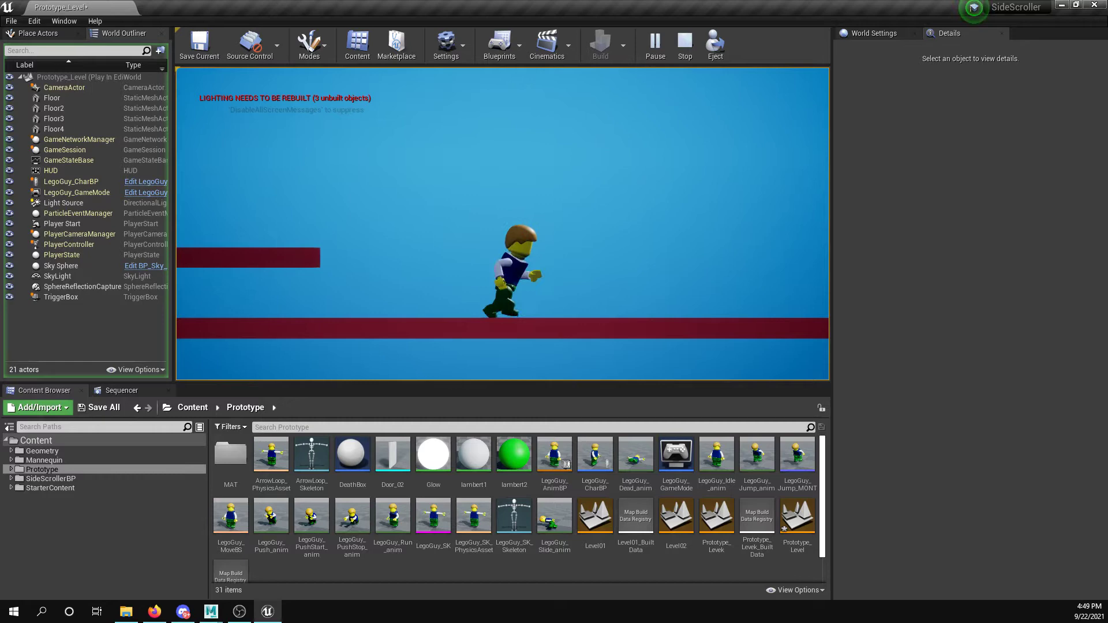
key(Escape)
Select the TriggerBox at the far end of the main floor to examine its placement and settings
right_drag(616, 267, 598, 263)
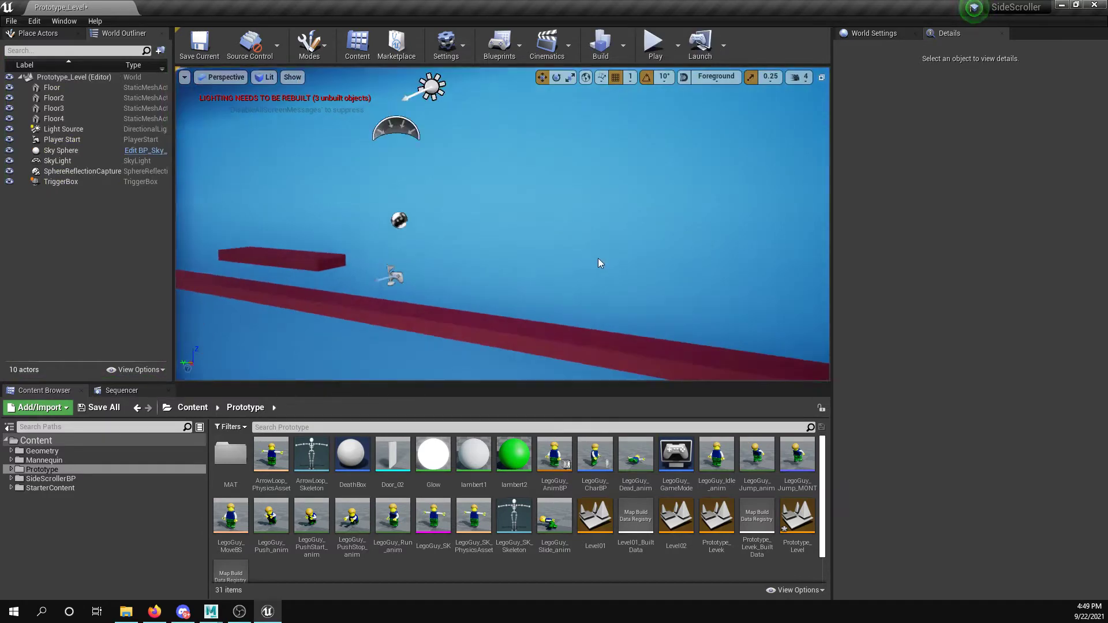
scroll(598, 258, down, 5)
alt+drag(609, 266, 681, 254)
scroll(680, 255, down, 5)
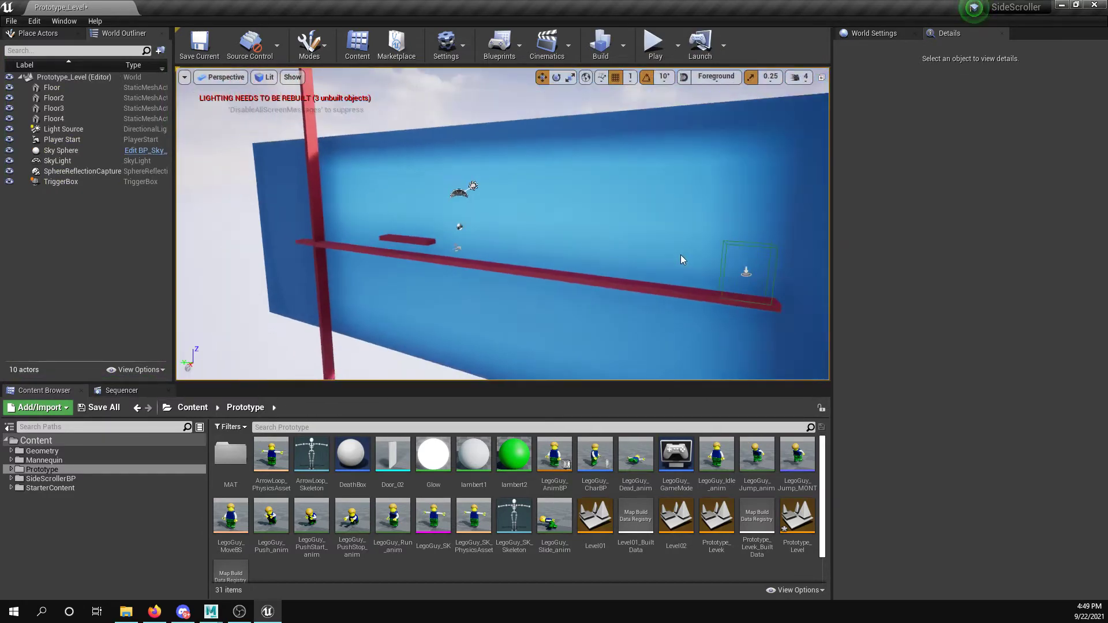
click(60, 181)
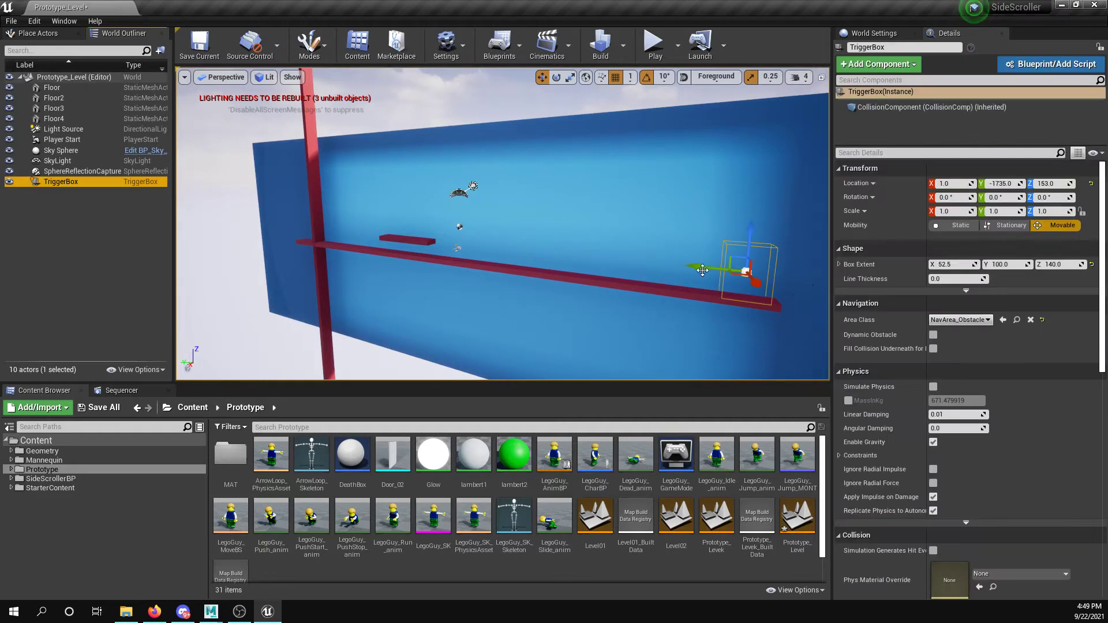
right_drag(691, 264, 675, 262)
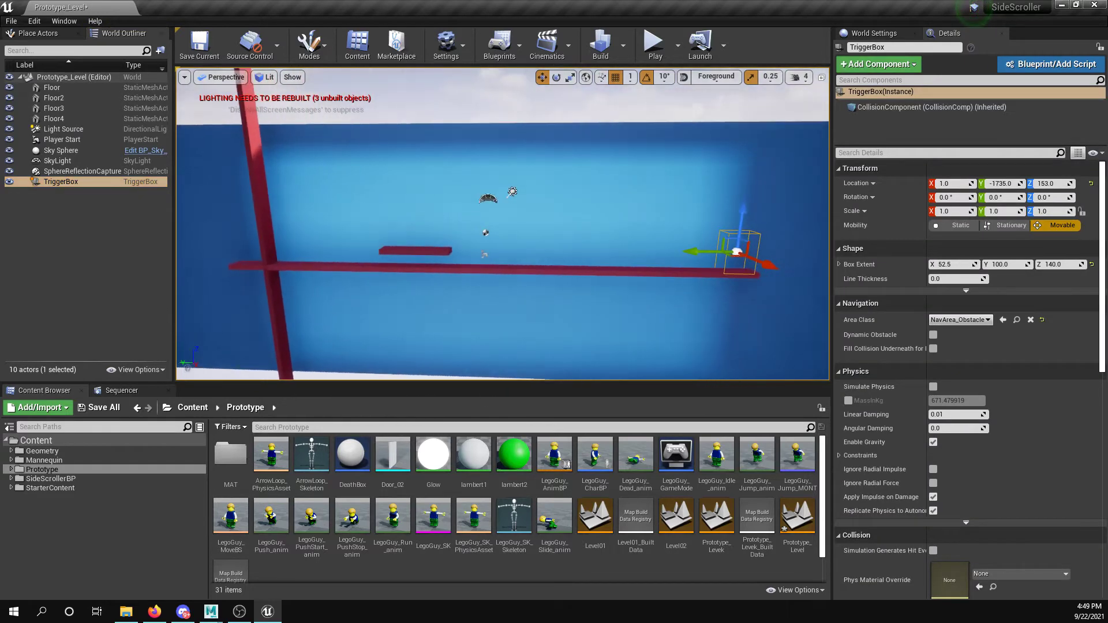
Deselect the TriggerBox and locate the Box Trigger among the basic placeable actors
click(90, 222)
click(41, 33)
scroll(185, 319, down, 2)
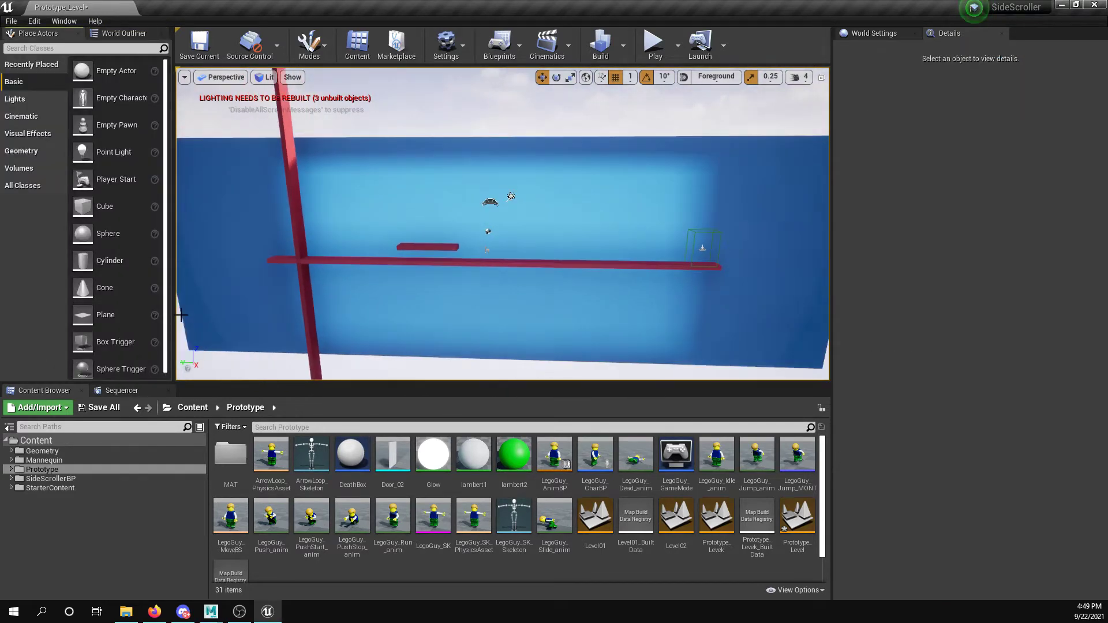
click(116, 342)
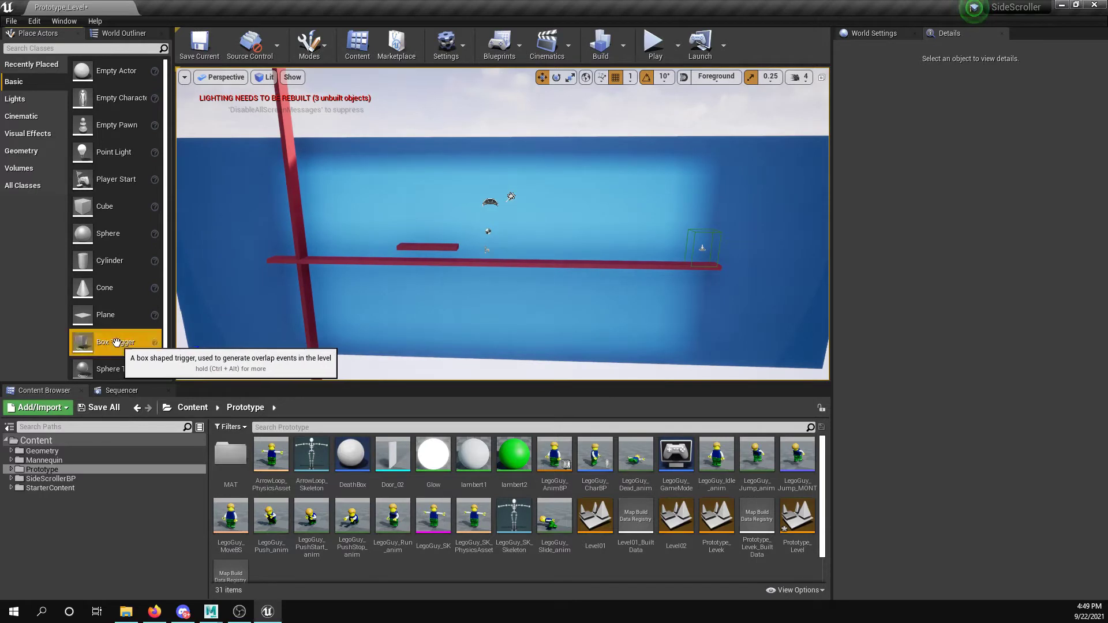
alt+drag(746, 275, 783, 235)
scroll(729, 269, up, 4)
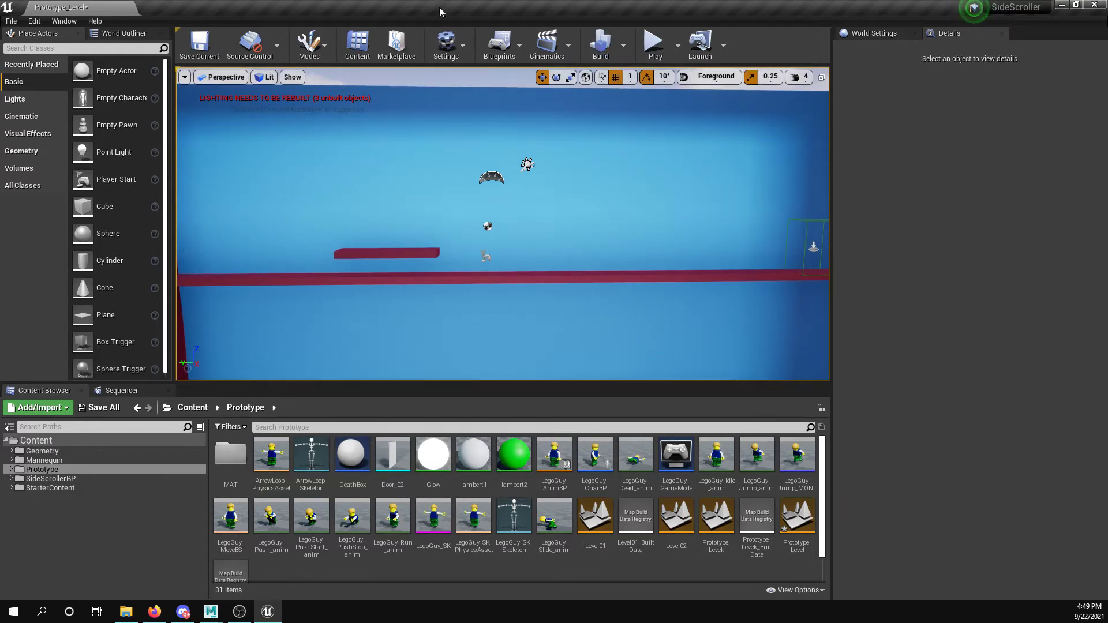
Open the Level Blueprint and search its available graph actions for "Begin Over", leaving the search without adding a node
click(499, 45)
click(538, 130)
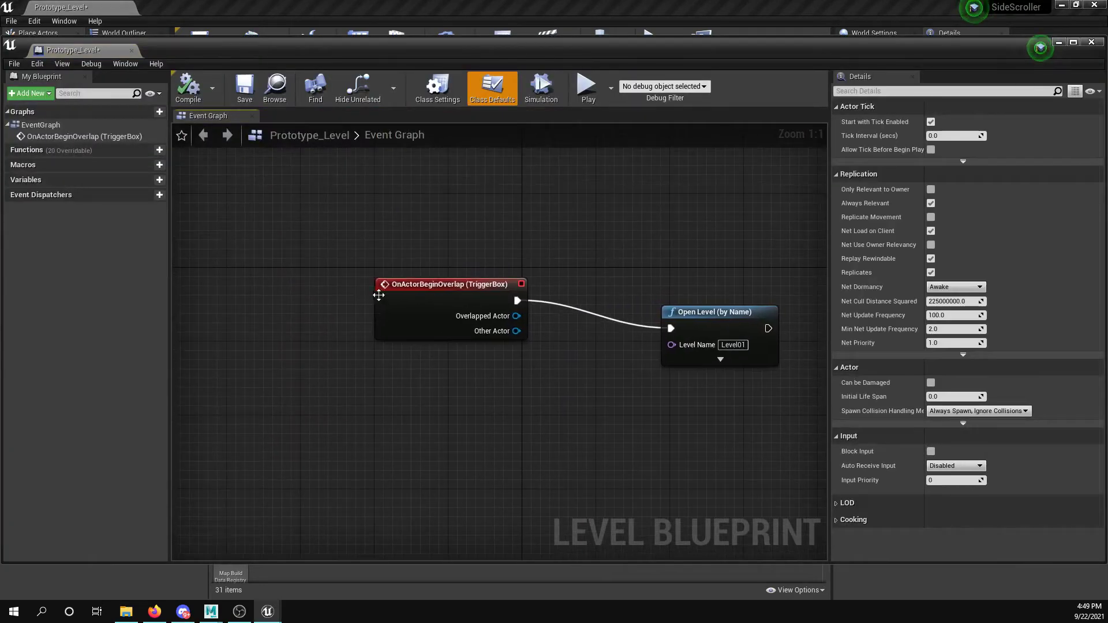
right_click(415, 396)
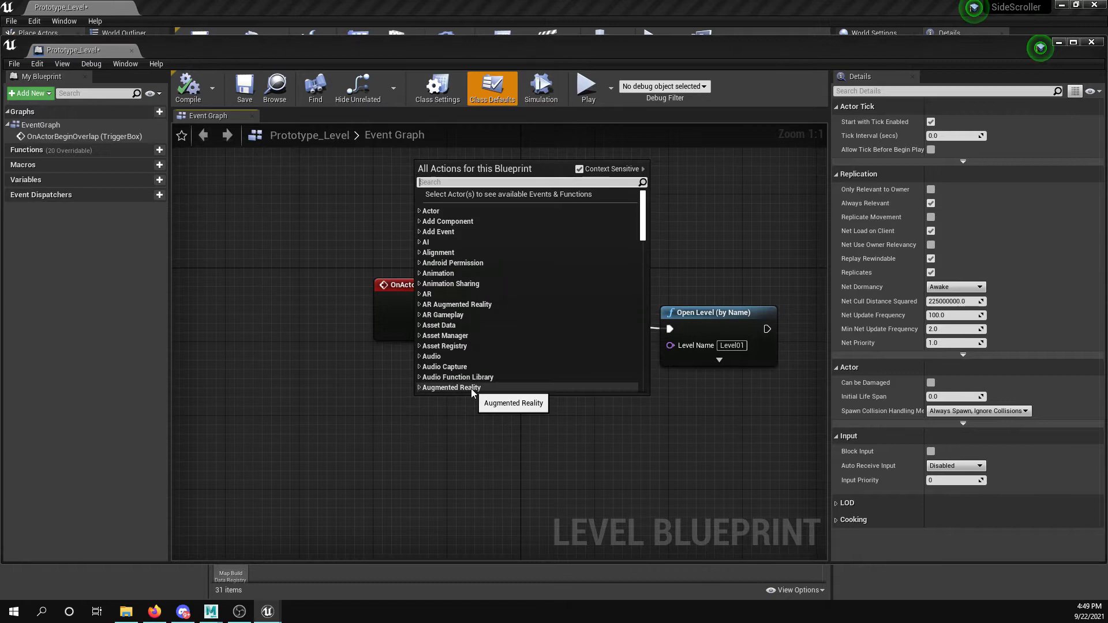
text(Begin O)
key(BackSpace)
key(BackSpace)
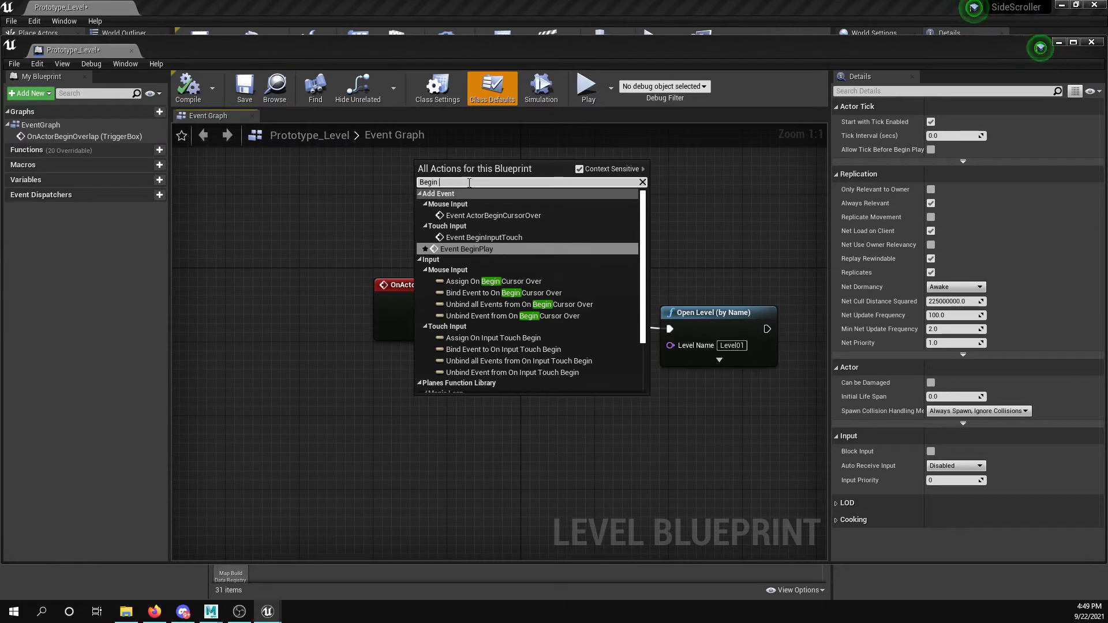
text(Over)
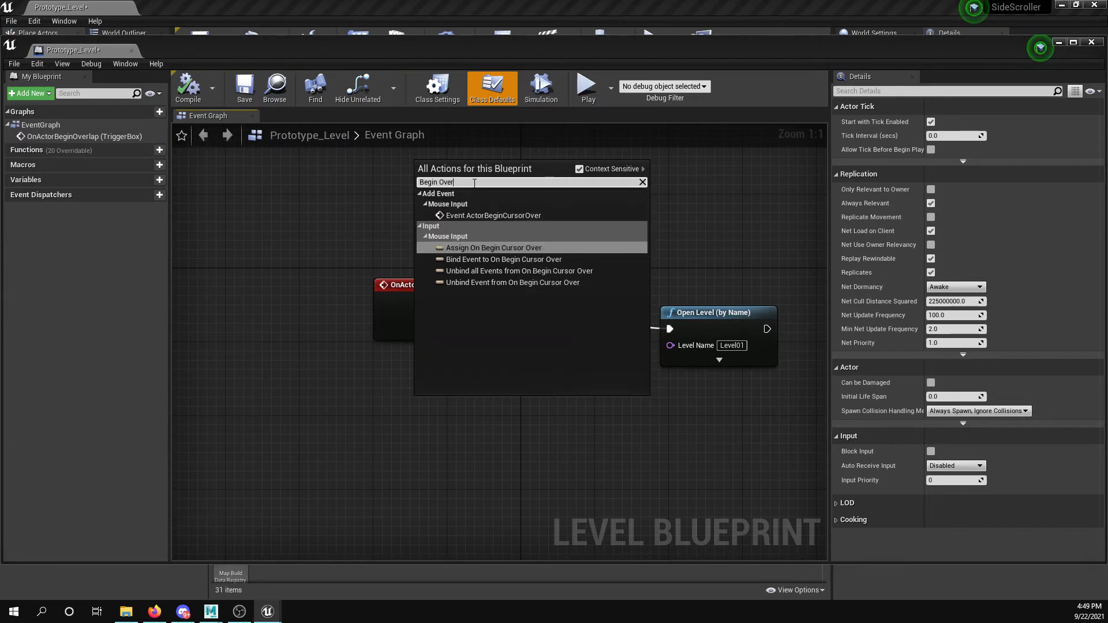
click(281, 224)
Reposition the OnActorBeginOverlap (TriggerBox) and Open Level (by Name) nodes, and dock the Level Blueprint editor beside the level editor
drag(428, 300, 398, 281)
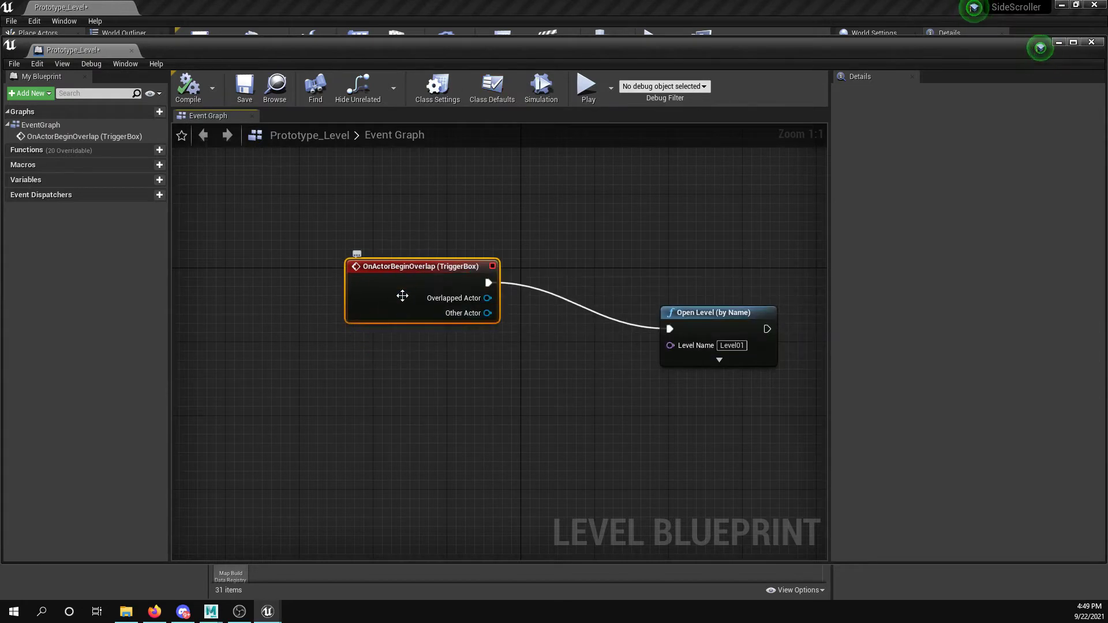
right_click(380, 386)
click(392, 453)
drag(412, 288, 403, 270)
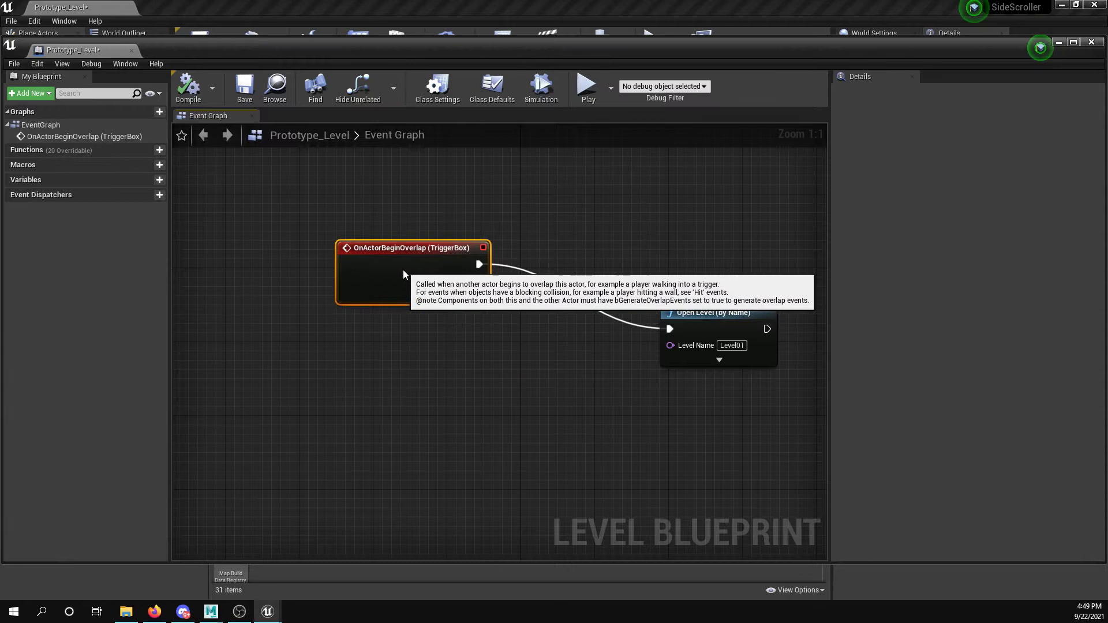
drag(723, 316, 685, 289)
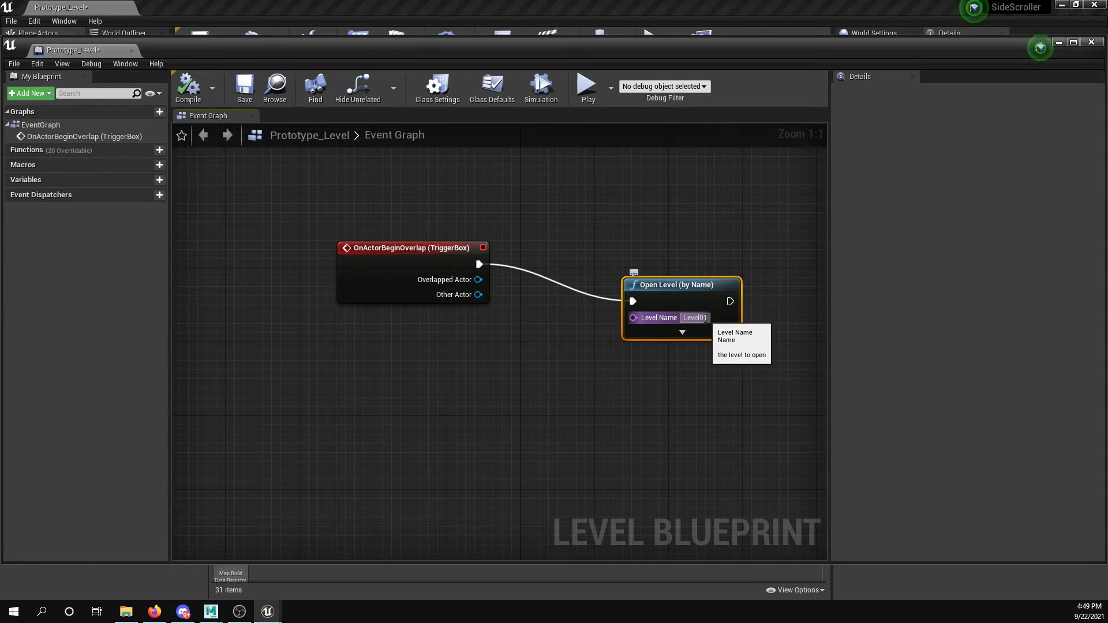
drag(70, 48, 253, 8)
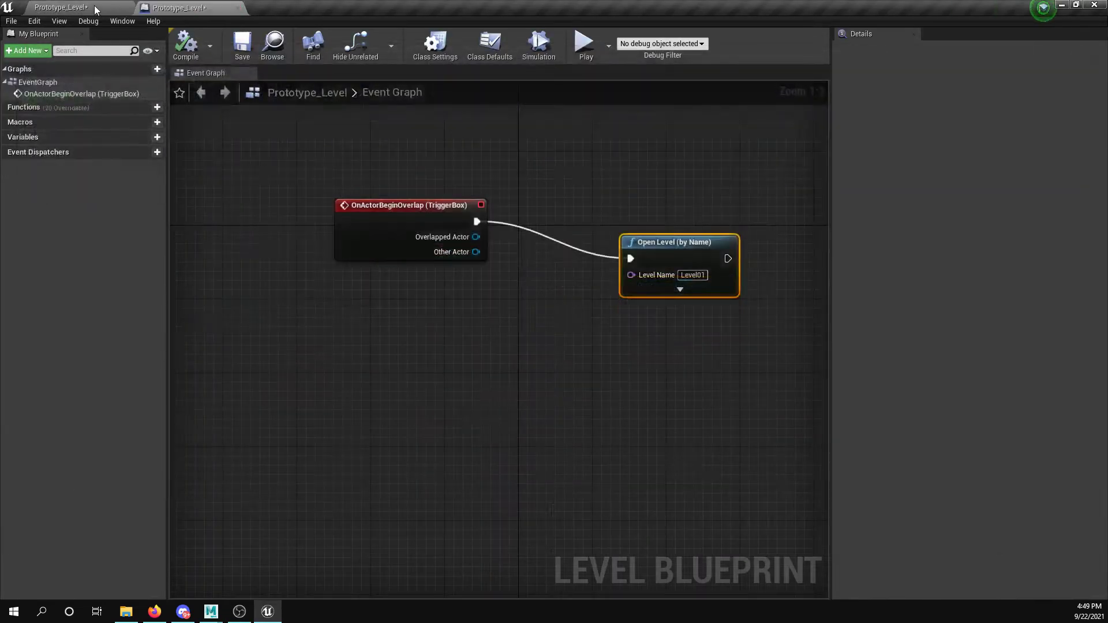
Return to the level and play-test the level transitions by running the character through the triggers in both directions
click(94, 9)
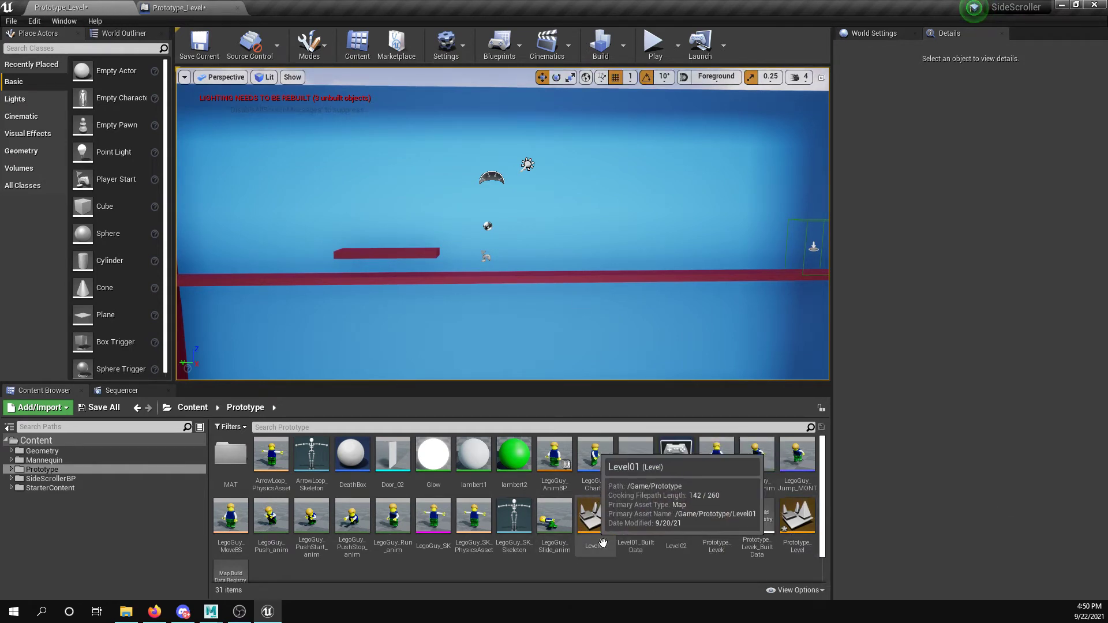
click(651, 44)
key(d)
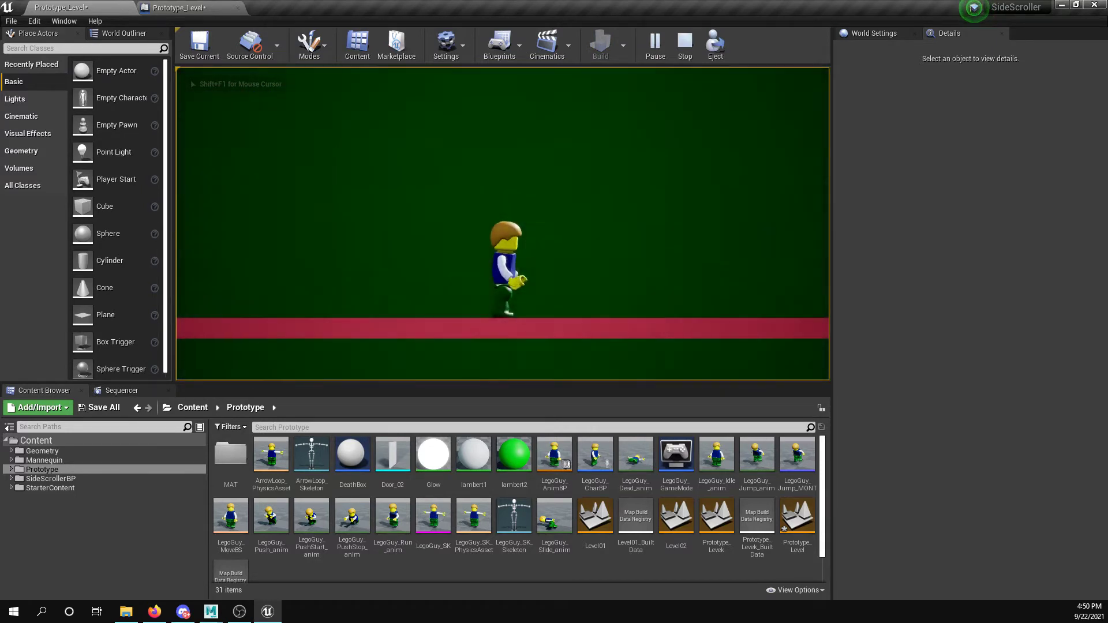
key(d)
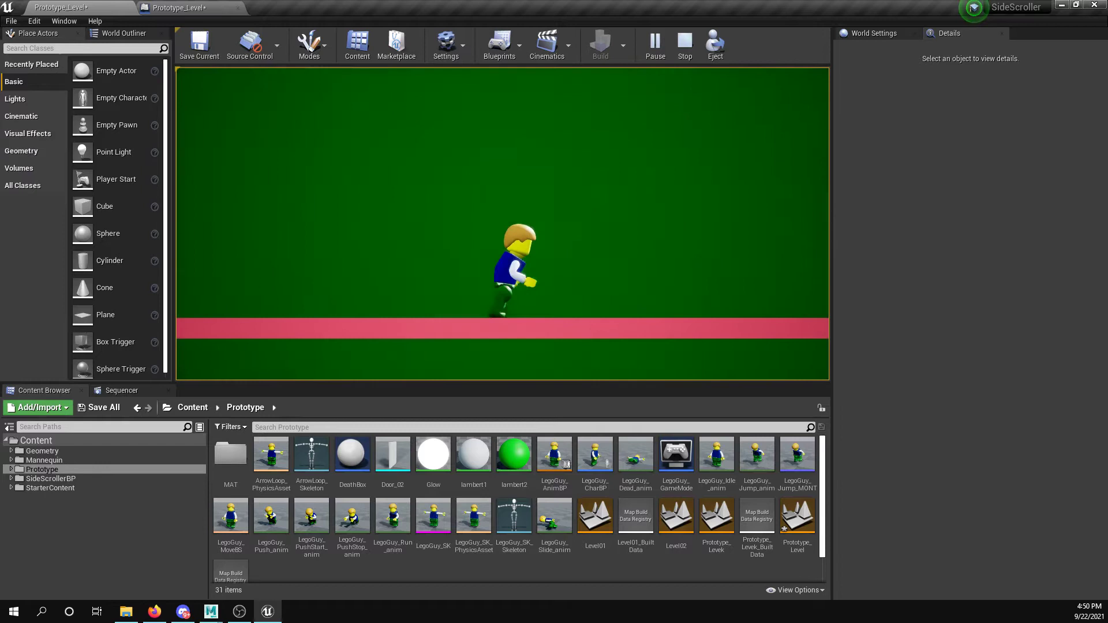
key(a)
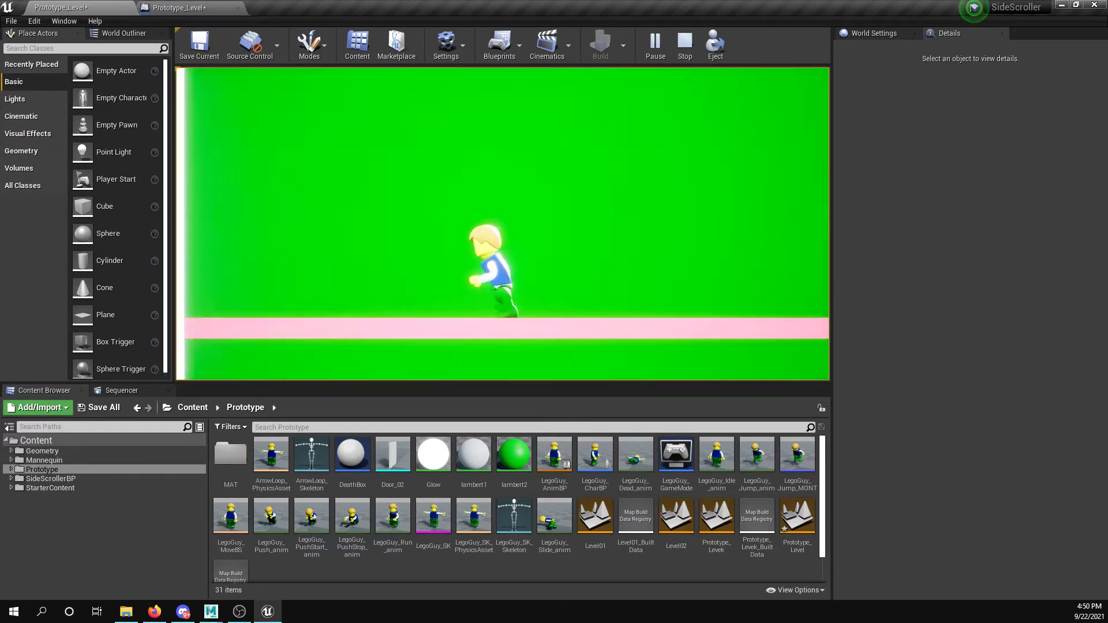
key(d)
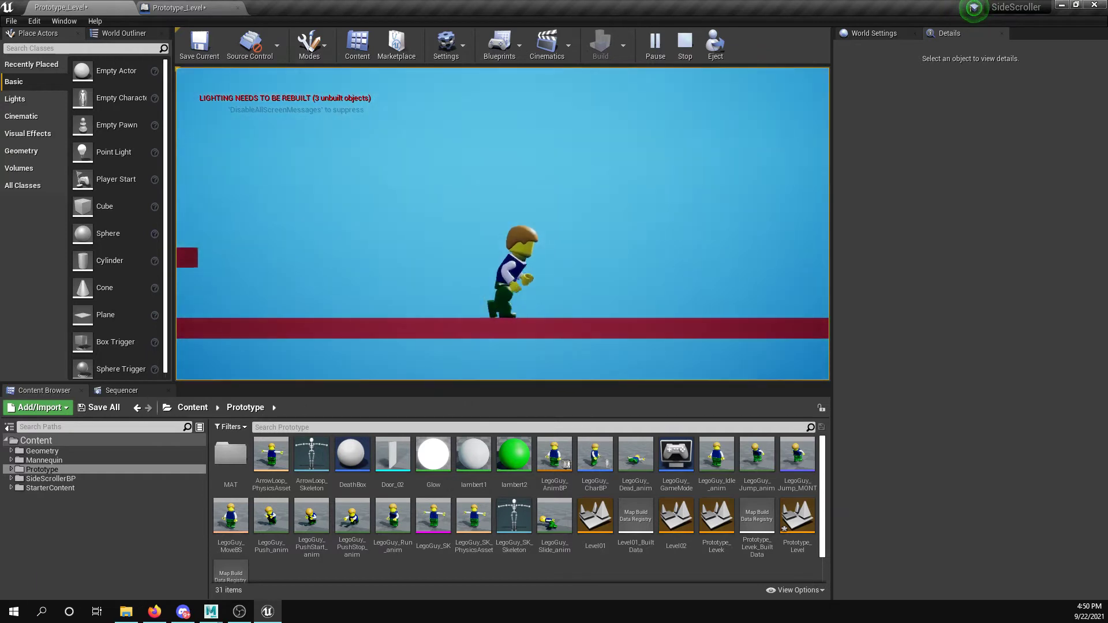
key(a)
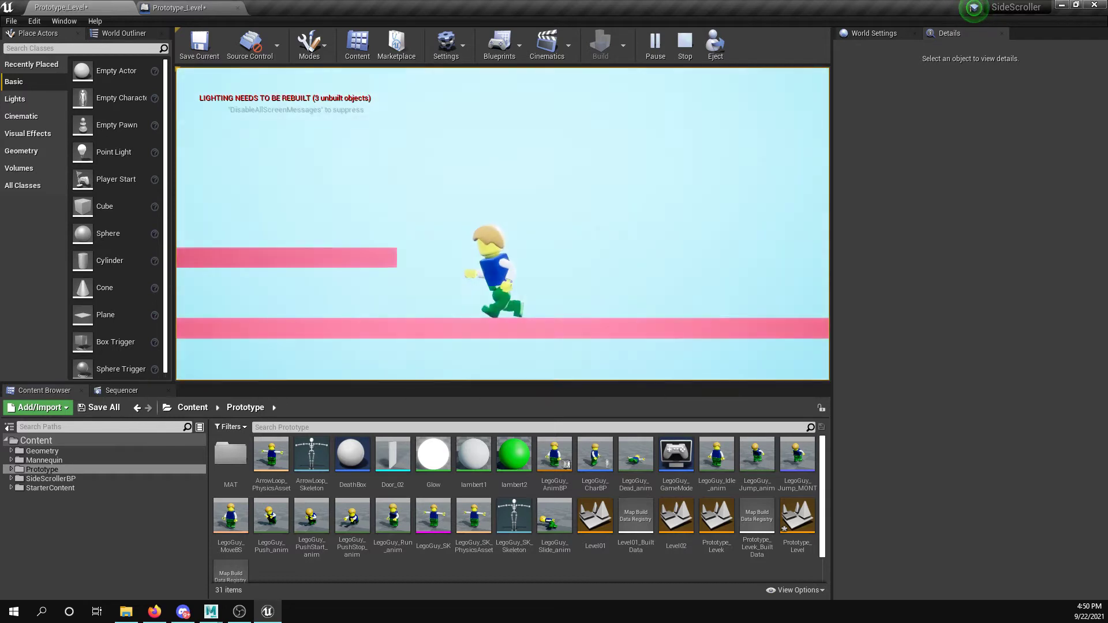
key(d)
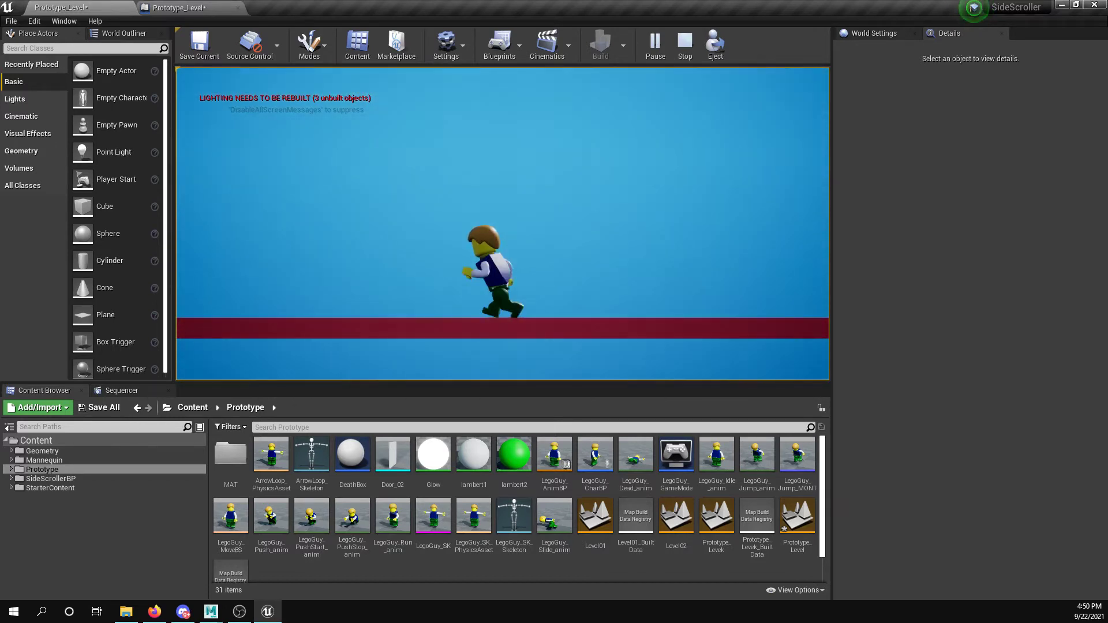
key(Escape)
Enlarge the Content Browser and create an Actor Blueprint Class named "Collectible" in the Prototype folder
scroll(608, 259, down, 5)
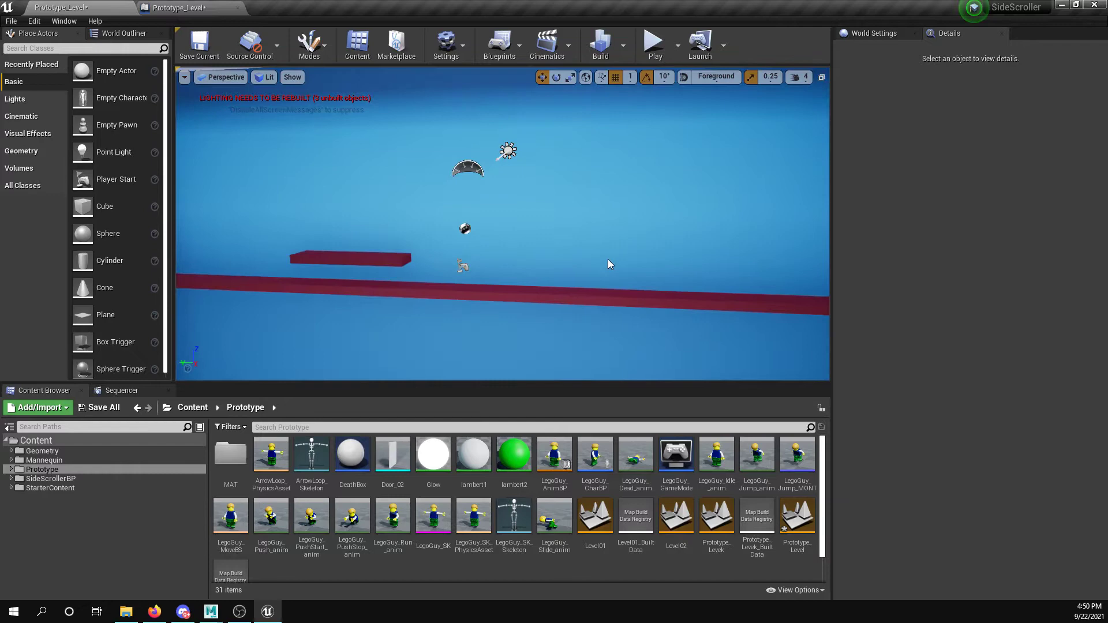
drag(550, 368, 548, 298)
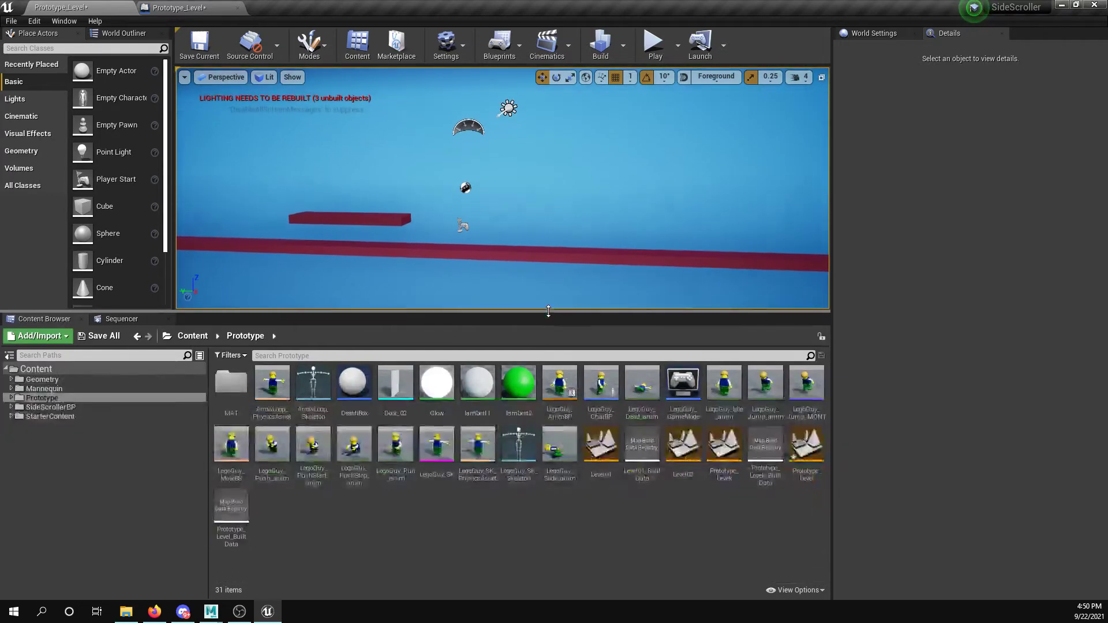
right_click(275, 537)
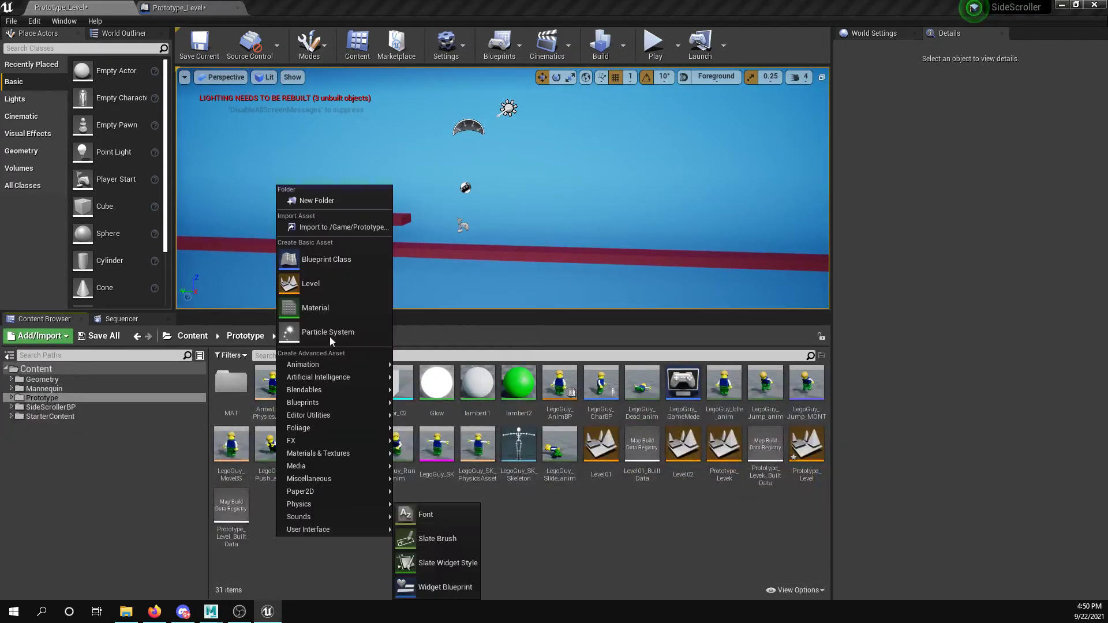
click(334, 264)
click(459, 209)
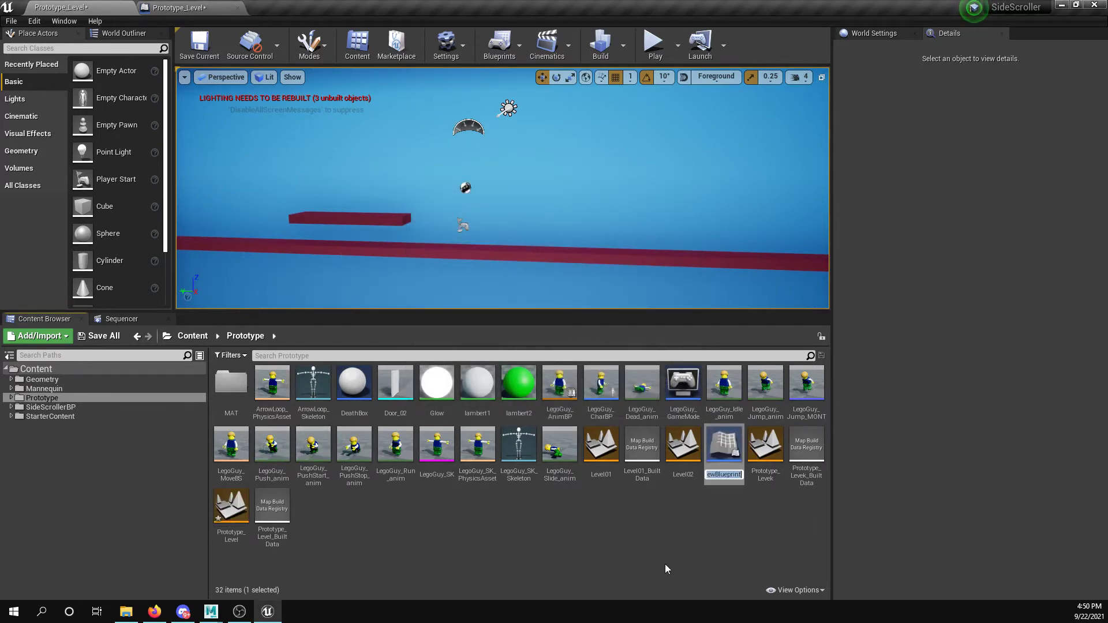
text(Collectibl)
key(BackSpace)
key(BackSpace)
key(BackSpace)
key(BackSpace)
text(tible)
key(Return)
Open the Collectible blueprint and add a Cube component under its DefaultSceneRoot
double_click(352, 394)
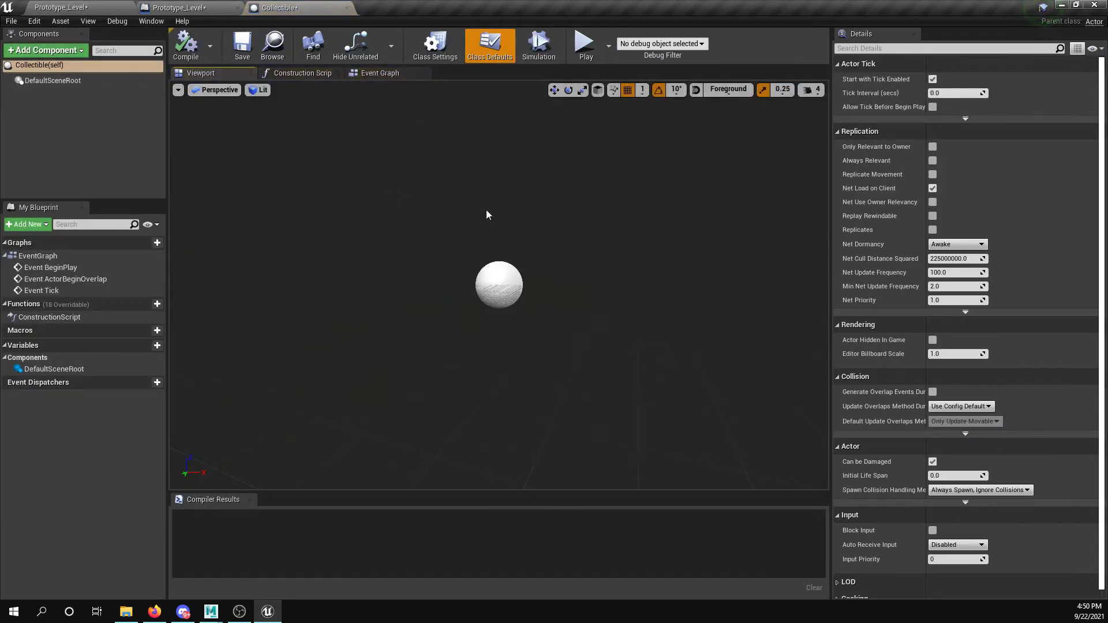
click(50, 53)
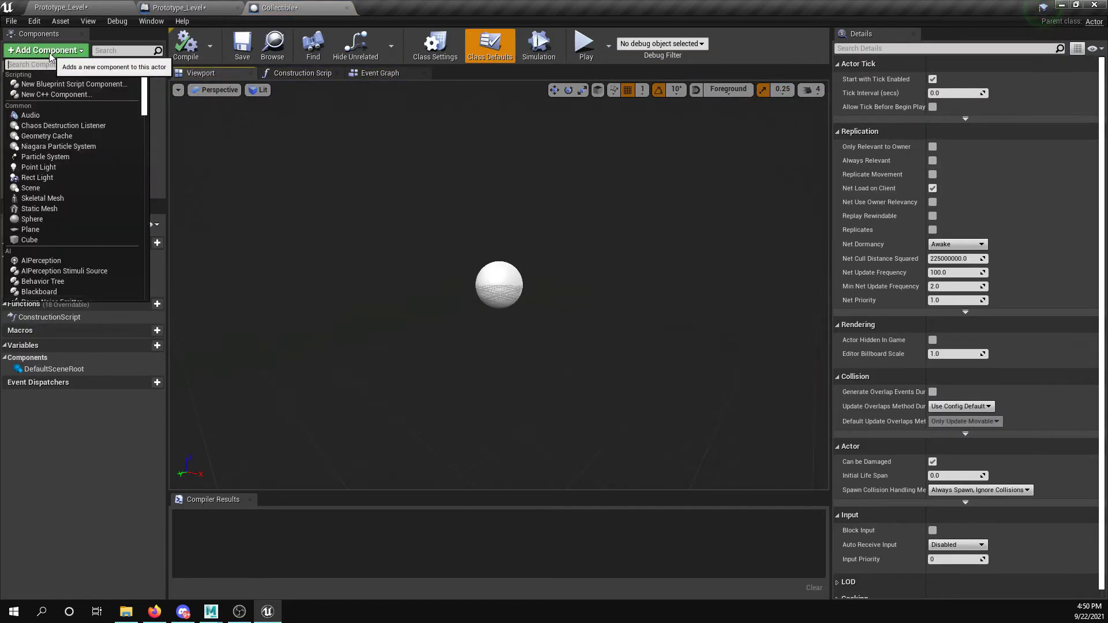
click(44, 240)
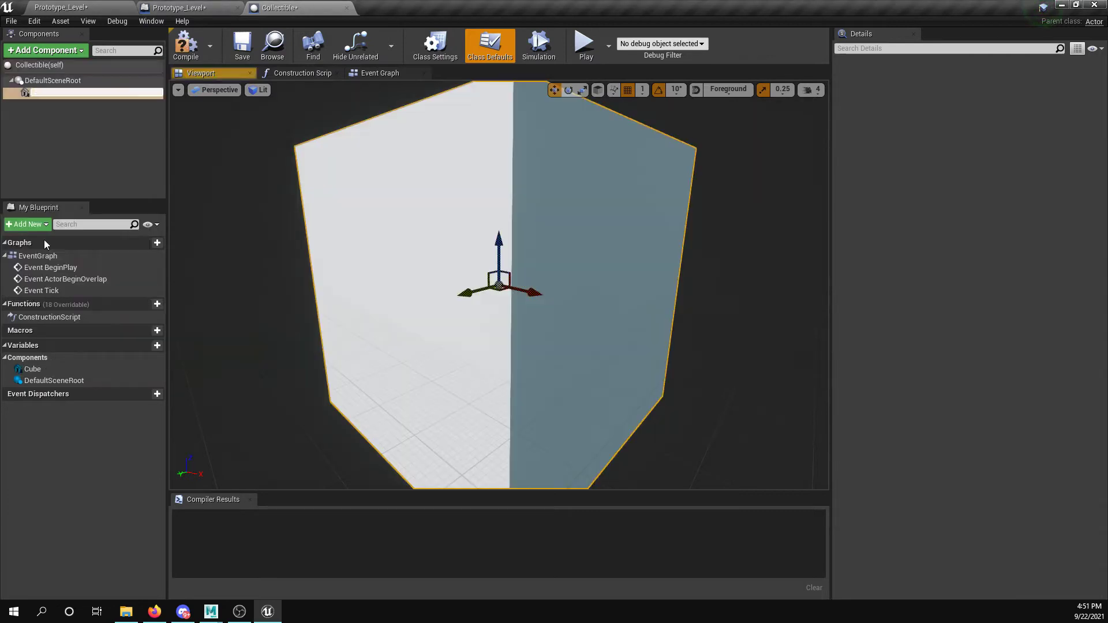
Rotate the Cube component to -40° about the Y axis and frame it in the viewport
drag(575, 279, 727, 273)
key(e)
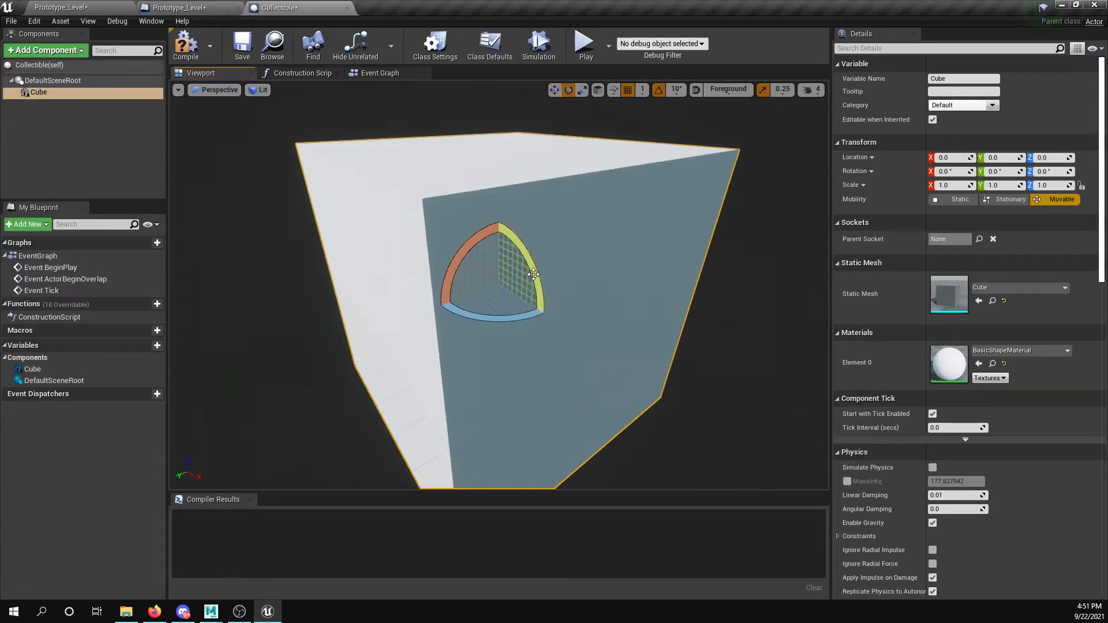
drag(533, 277, 622, 254)
key(f)
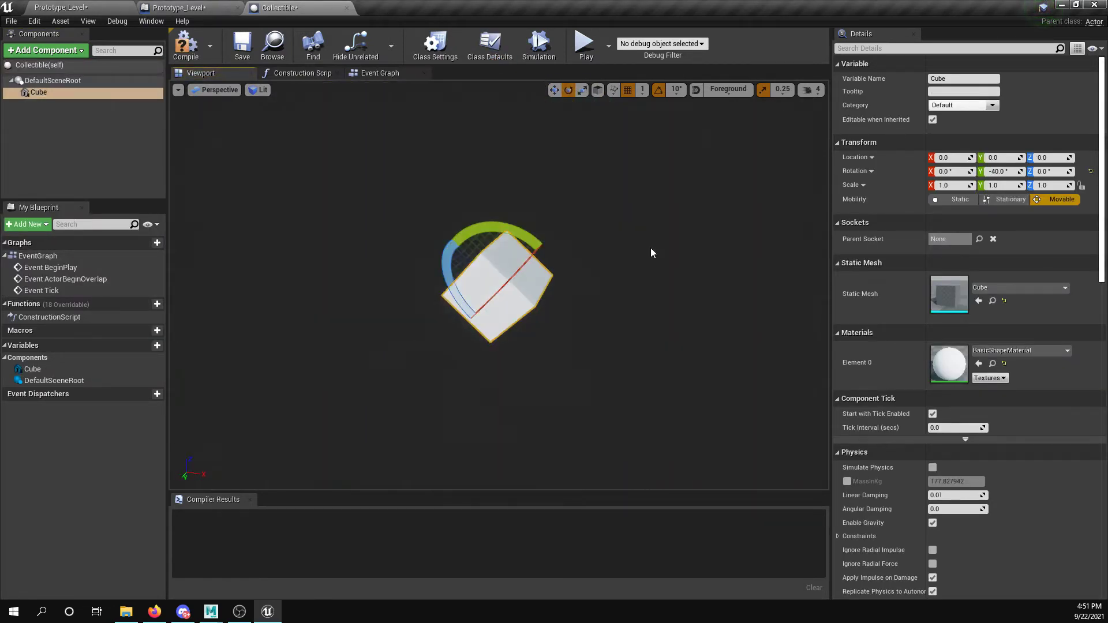
Add a Rotating Movement component to the Collectible blueprint and compile it
click(40, 150)
click(41, 66)
click(49, 52)
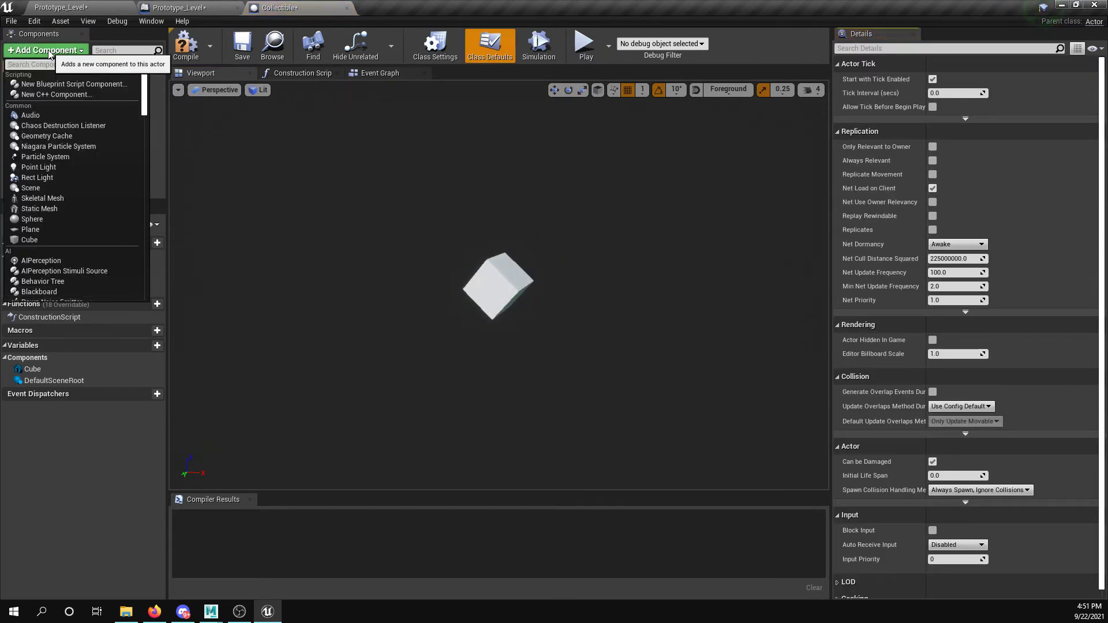
text(rotat)
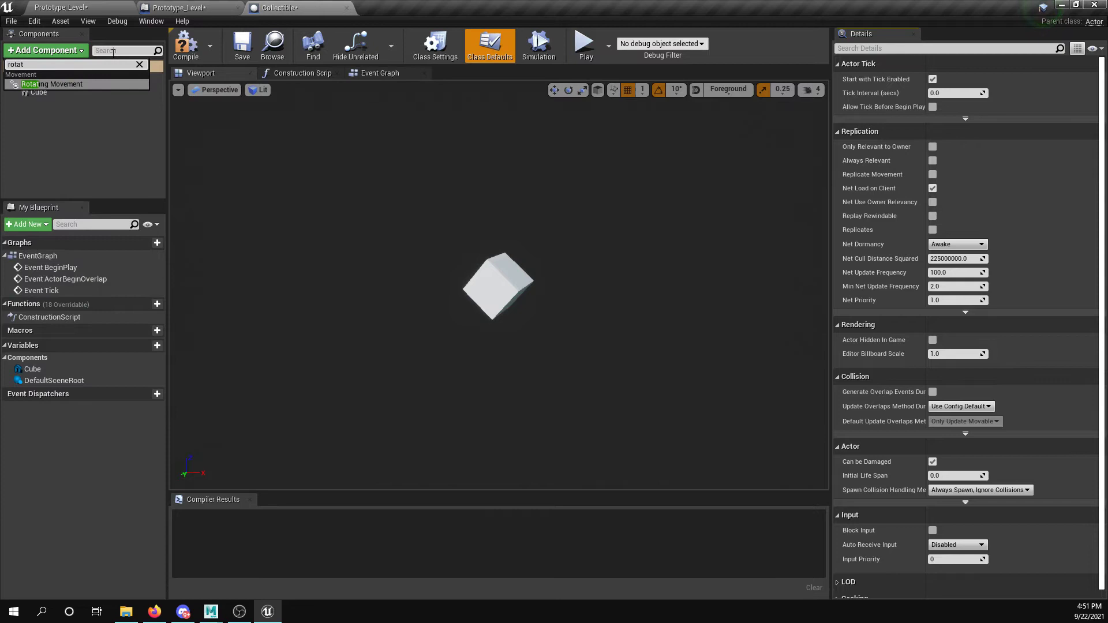
key(Return)
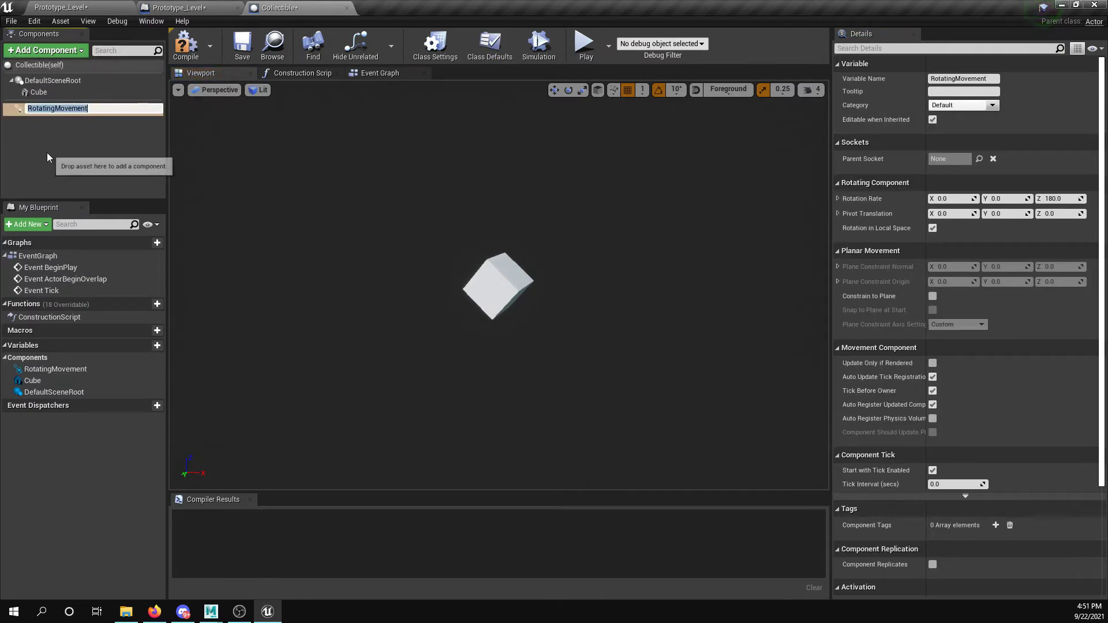
click(43, 151)
click(185, 51)
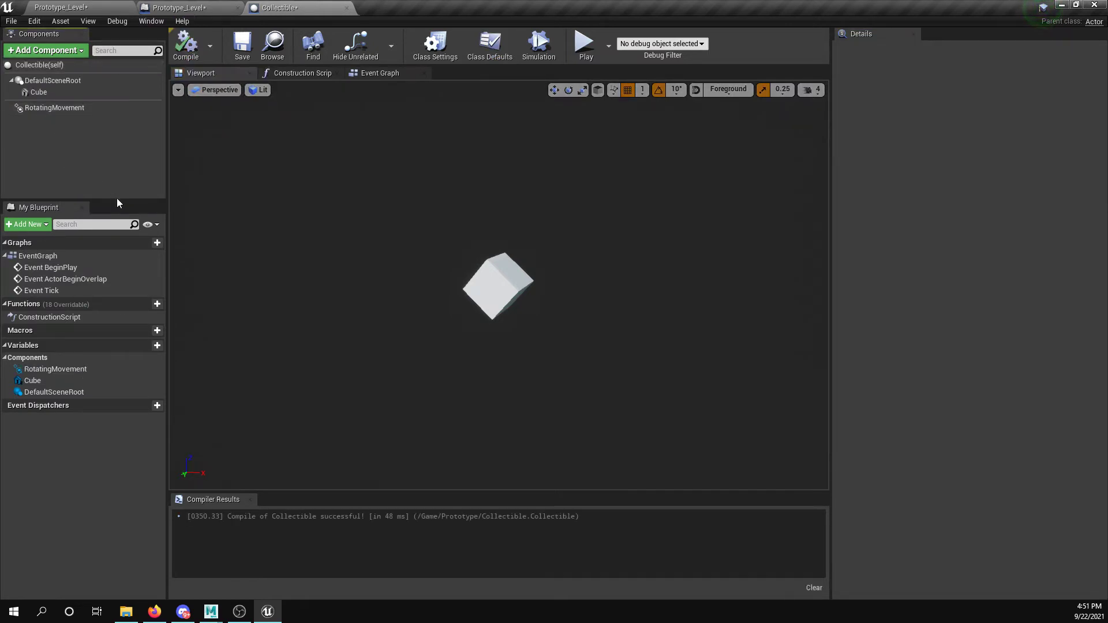
Add a Box Collision component to the Collectible and scale it uniformly to 2.25 so it encloses the cube
click(44, 64)
click(46, 52)
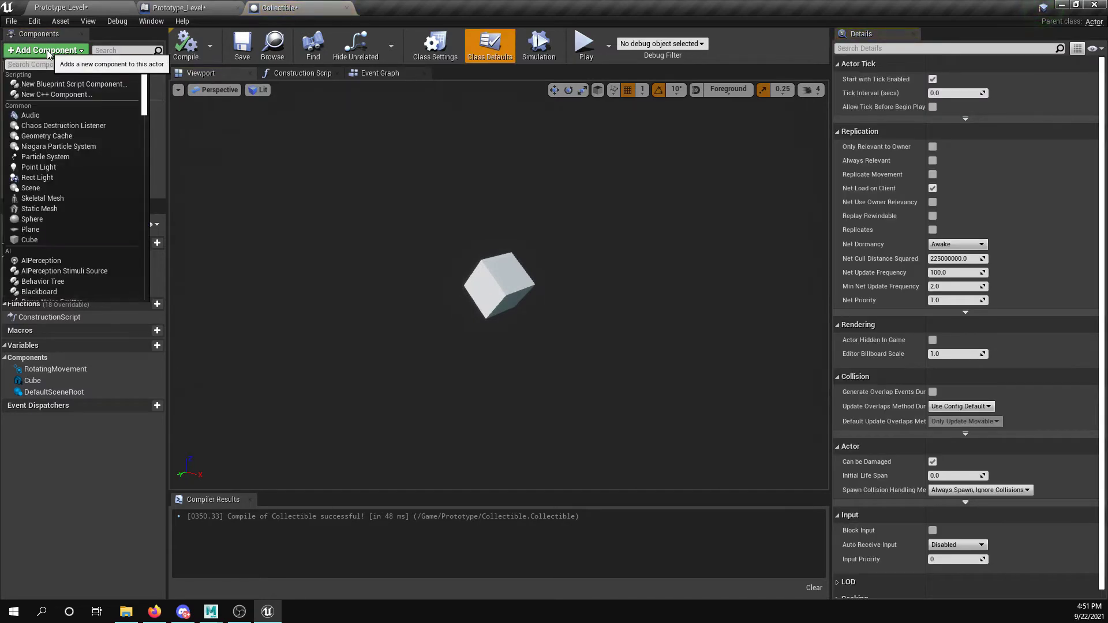
text(box)
click(124, 83)
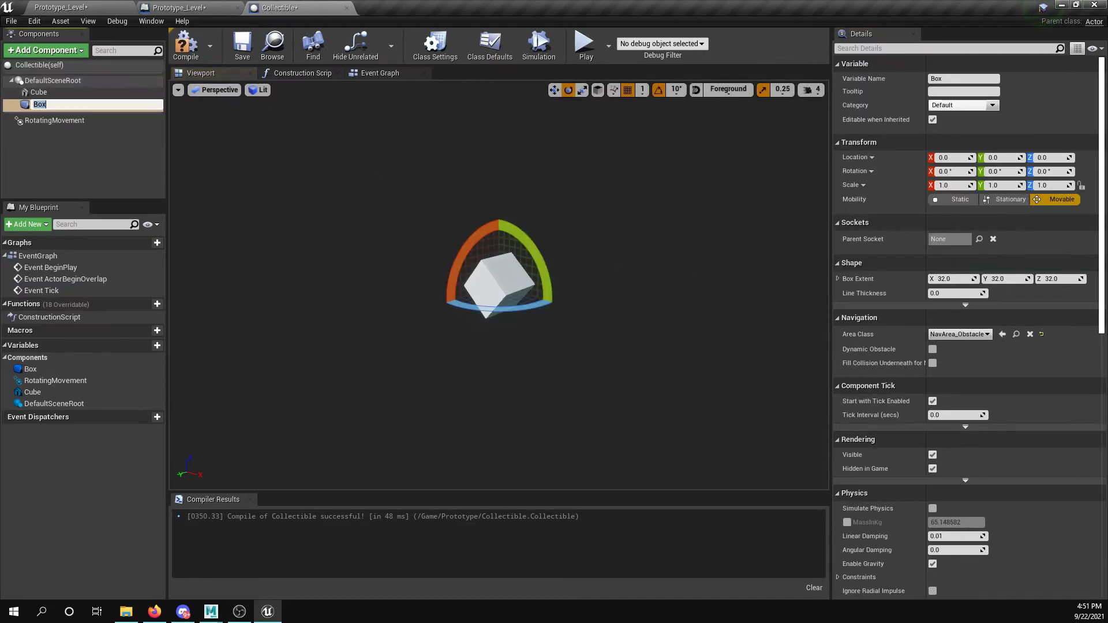
key(f)
key(r)
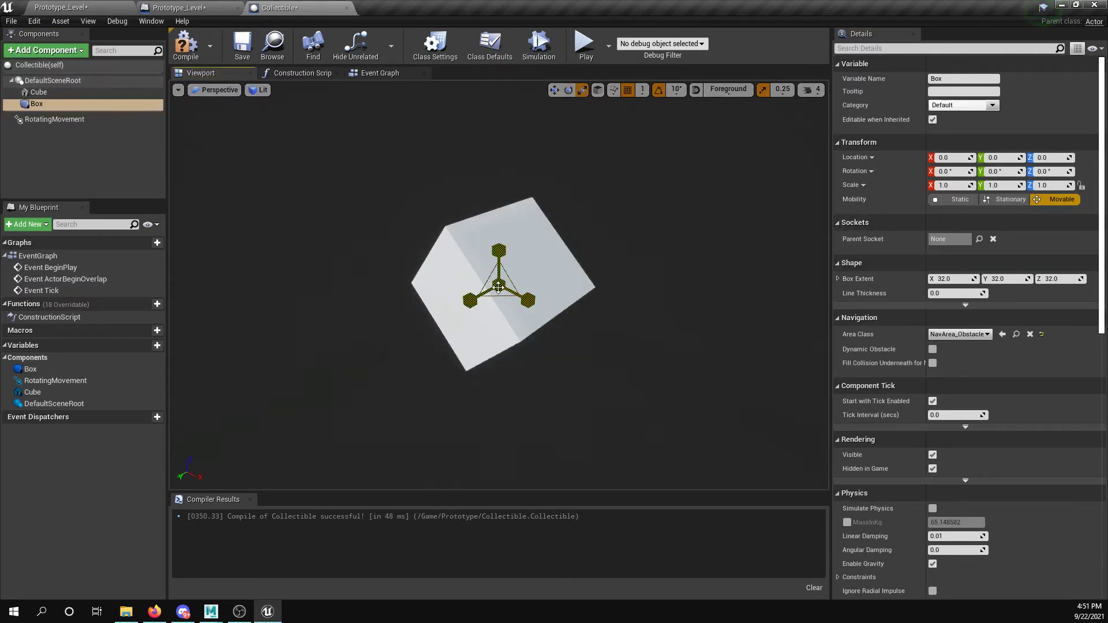
drag(499, 286, 459, 294)
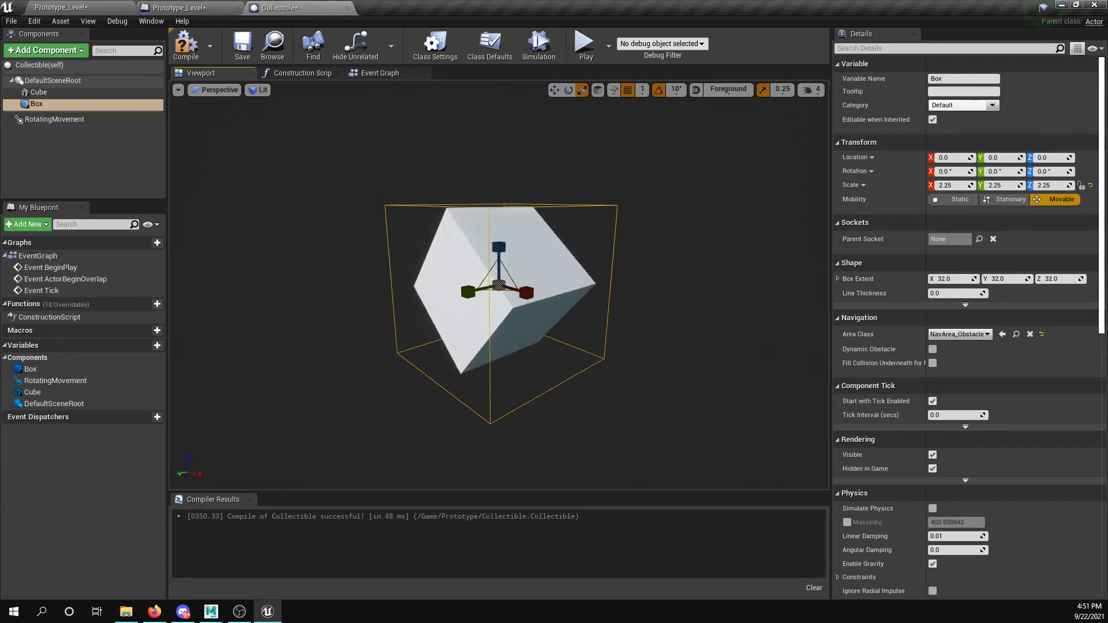
Scale the Cube component uniformly down to 0.75 inside the collision box and compile the blueprint
alt+drag(641, 306, 687, 307)
click(580, 285)
drag(579, 285, 579, 285)
alt+drag(735, 344, 805, 344)
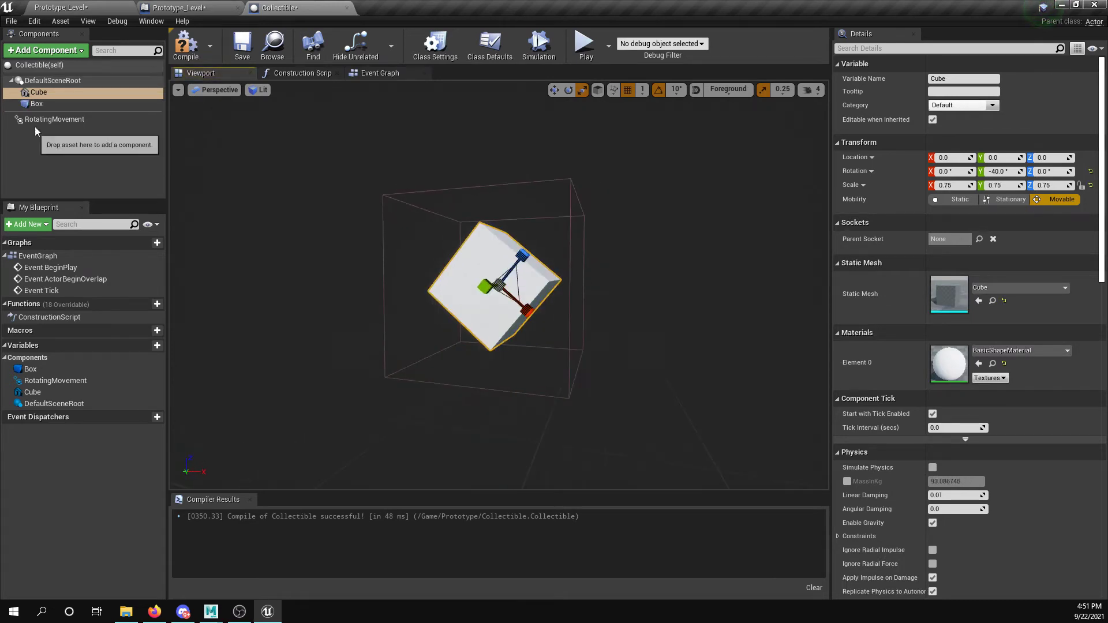
click(48, 163)
click(198, 51)
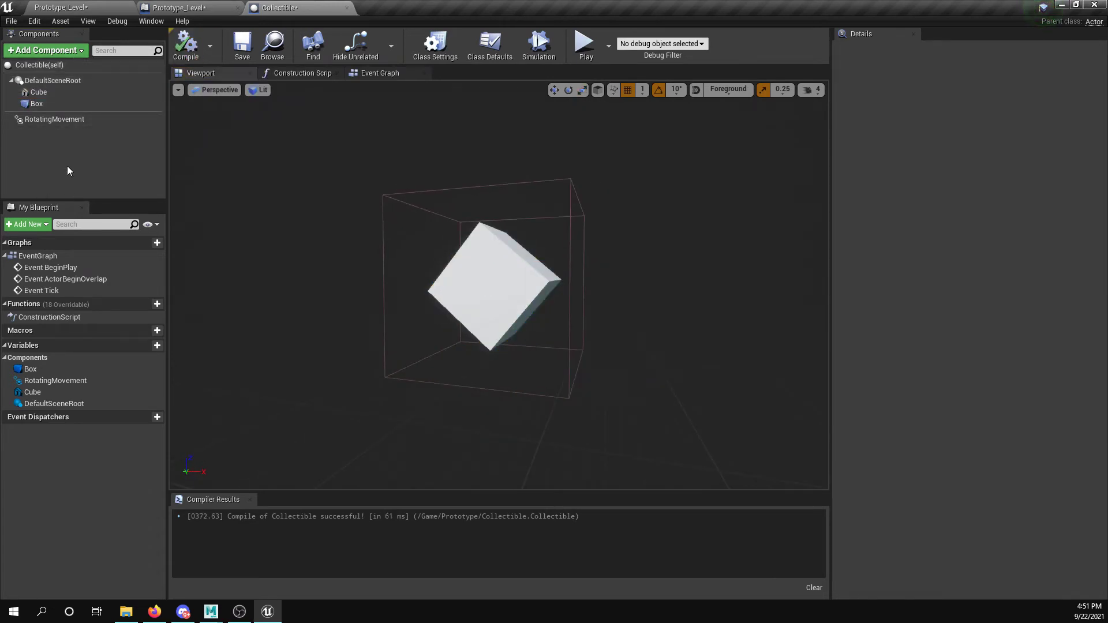
Return to the level and create a material named "Glow_MAT" in the Prototype folder
click(49, 7)
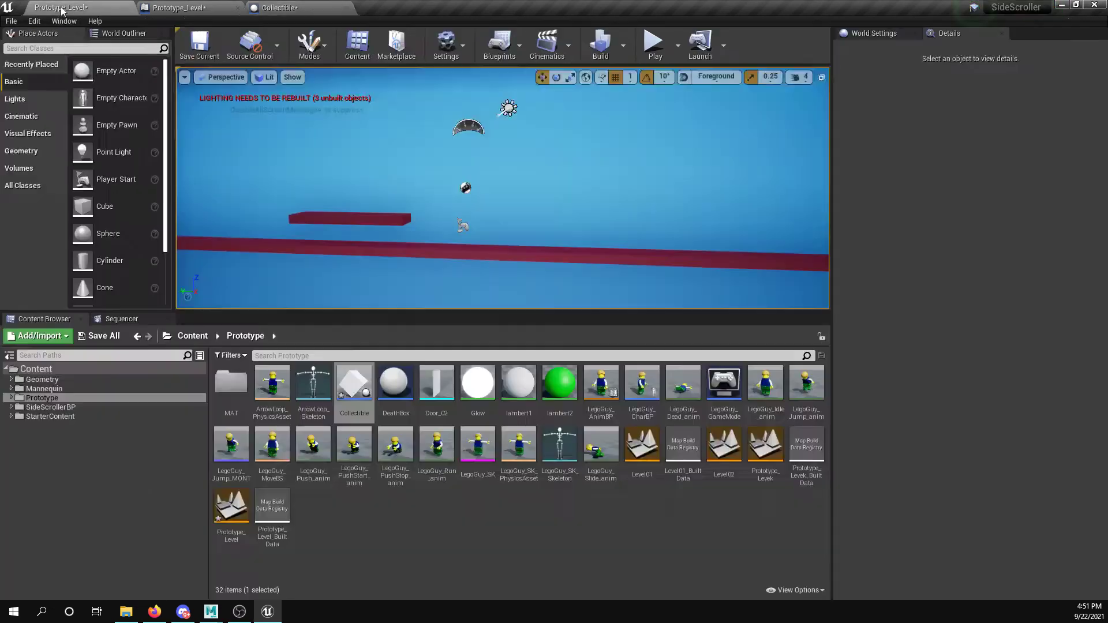
right_click(372, 523)
click(409, 292)
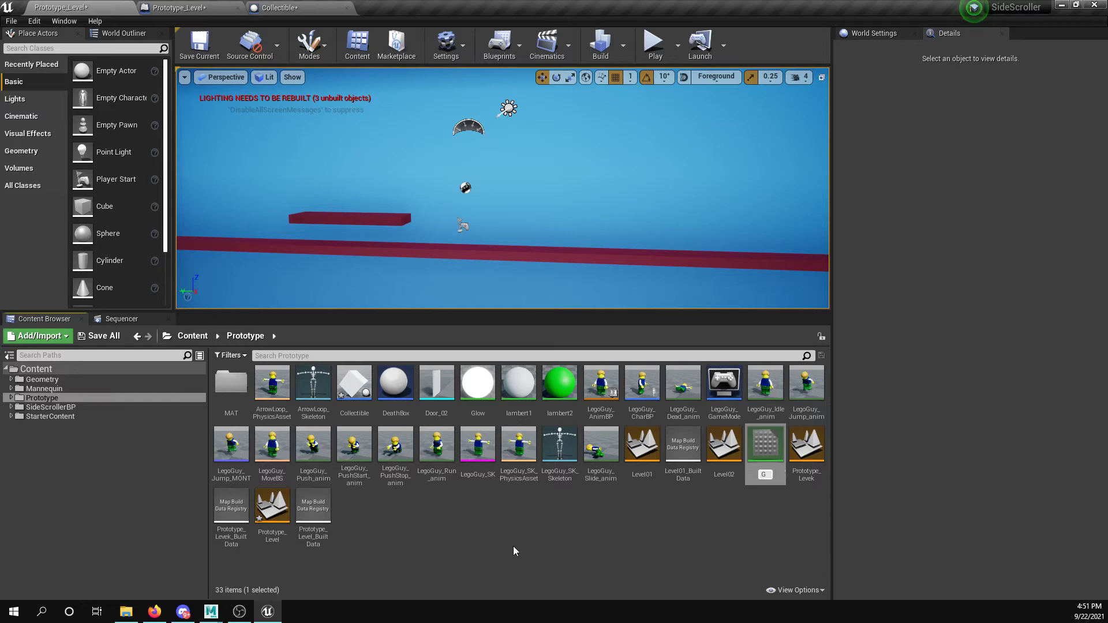
text(Glow_MAT)
click(513, 550)
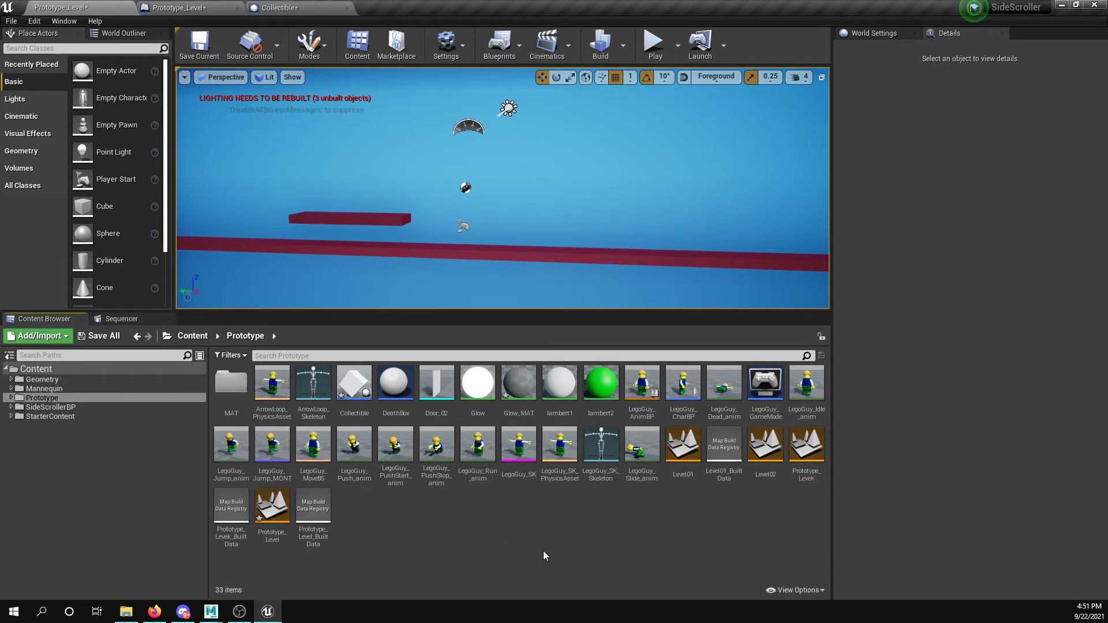
Open the existing Glow material and reposition its color node and its constant node of 15
double_click(474, 385)
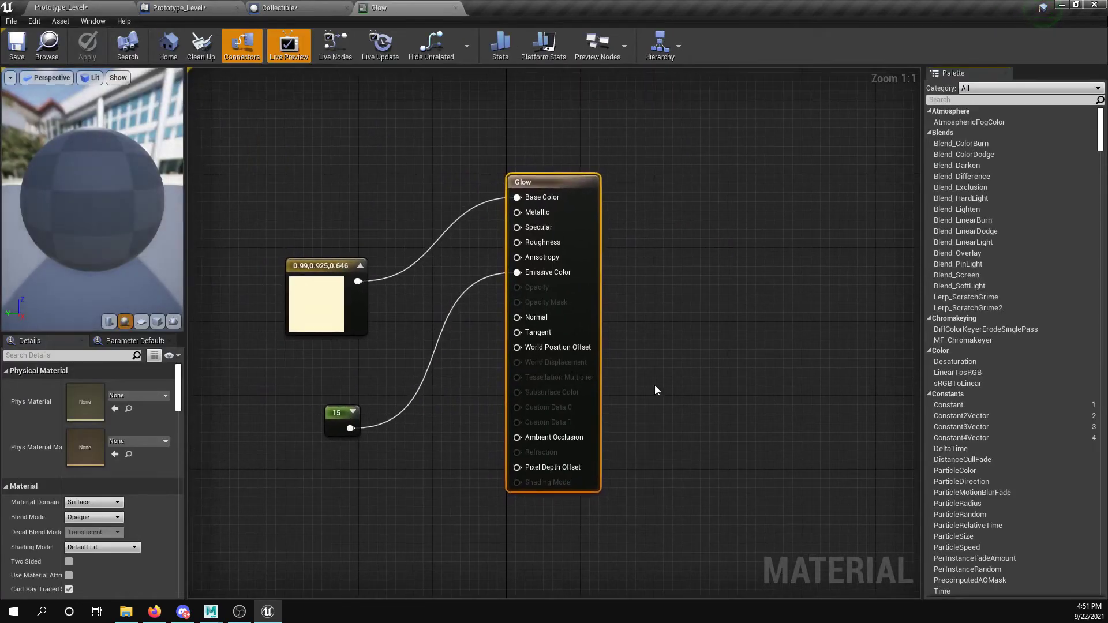
mouse_move(403, 292)
mouse_down()
mouse_move(428, 290)
mouse_move(382, 291)
mouse_up()
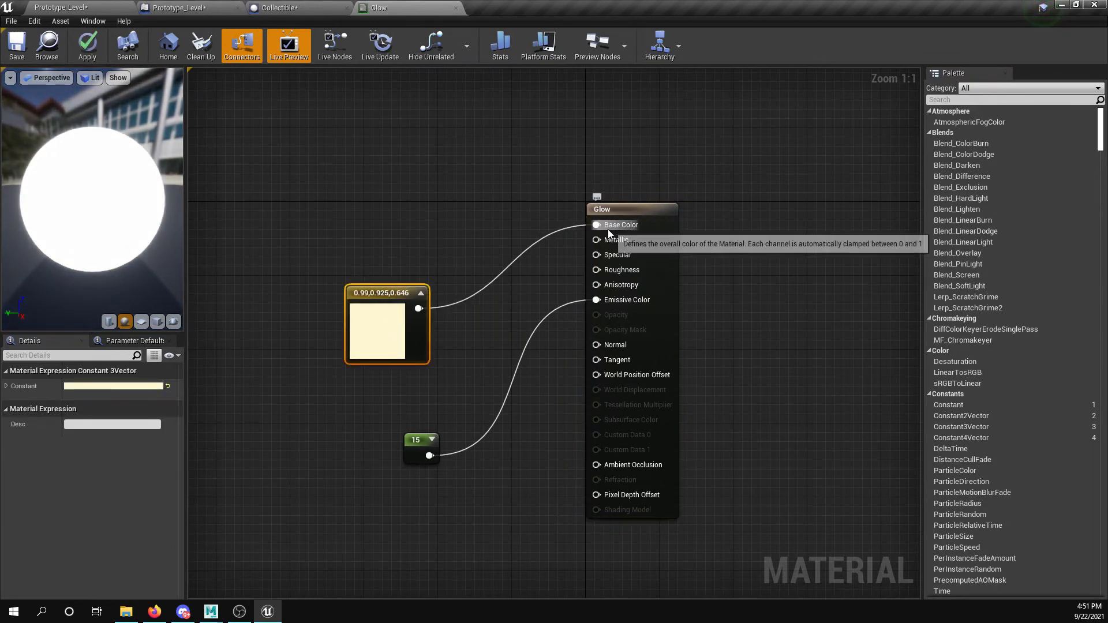
drag(408, 445, 405, 427)
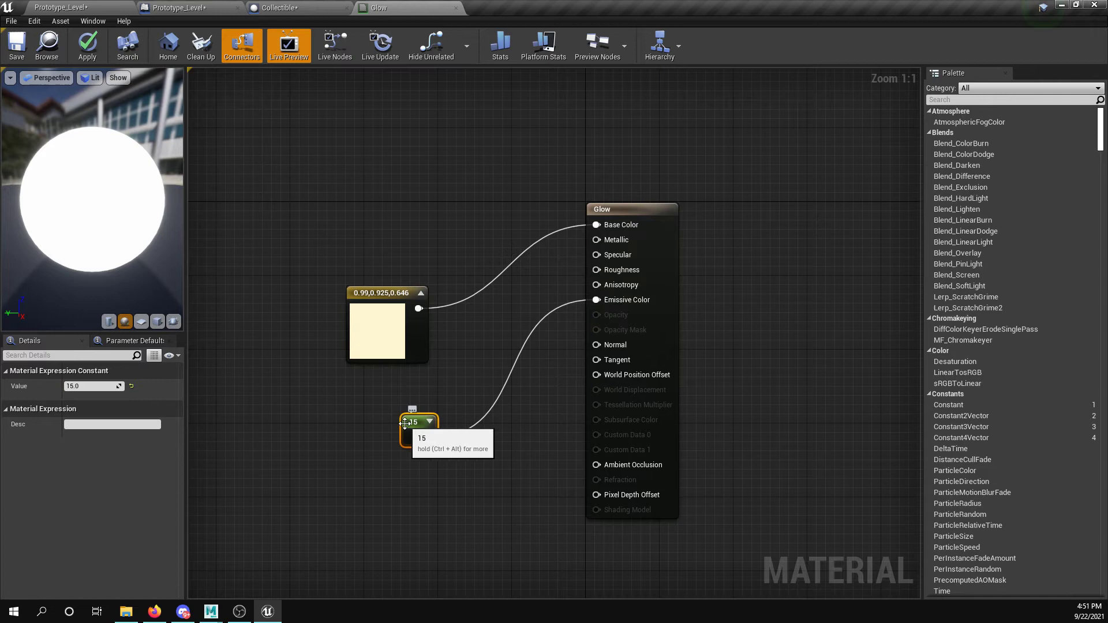
click(321, 453)
click(318, 451)
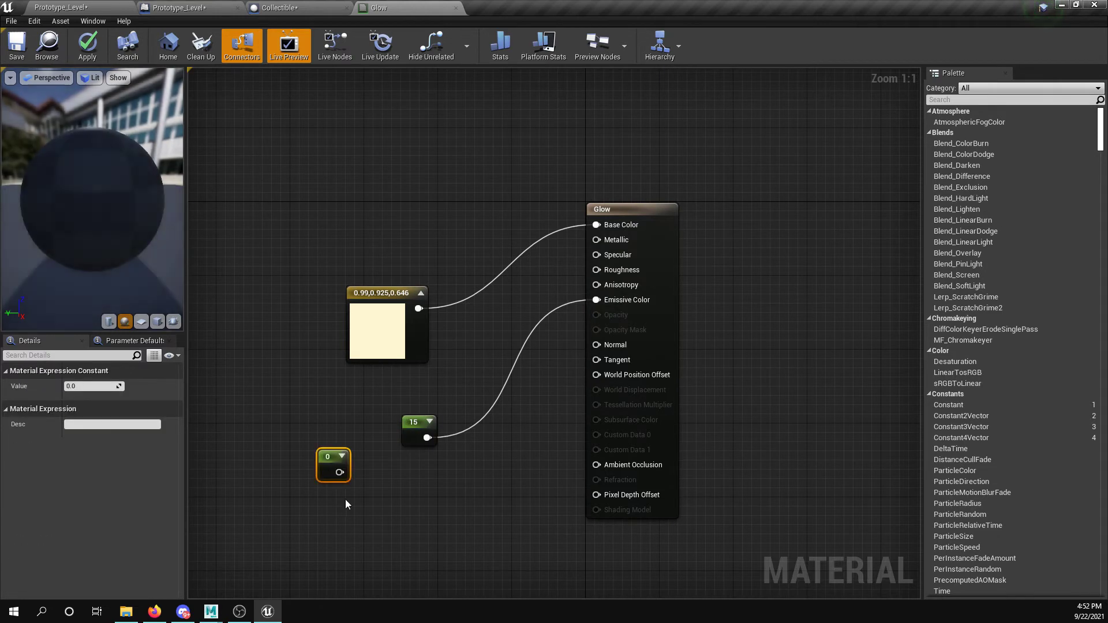
key(Delete)
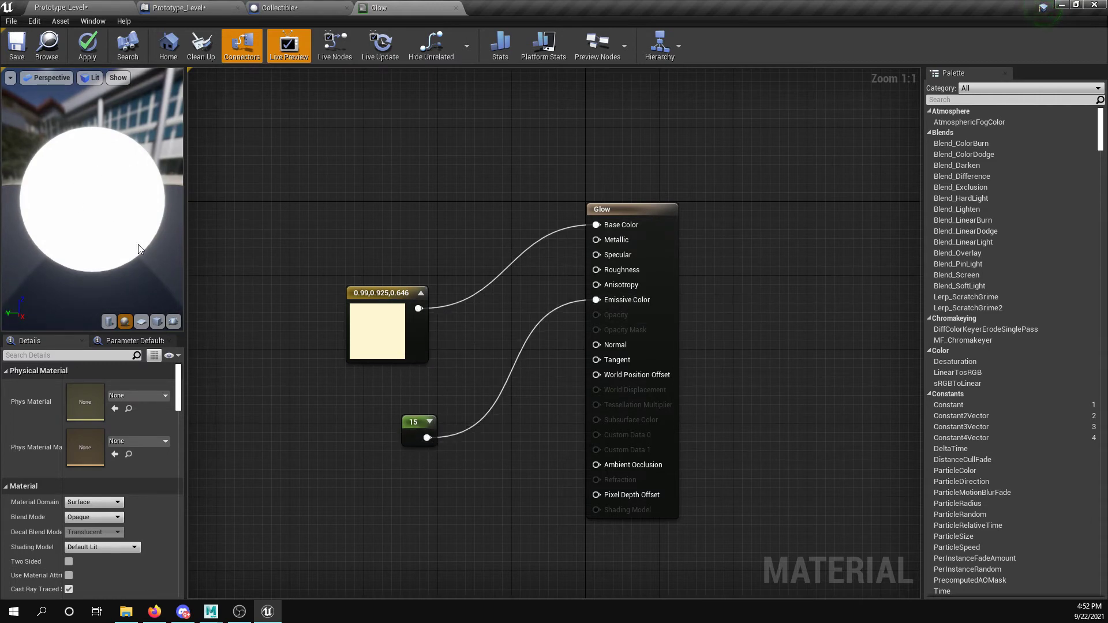
Apply the Glow material's changes and assign Glow to the Cube component in the Collectible blueprint
click(87, 45)
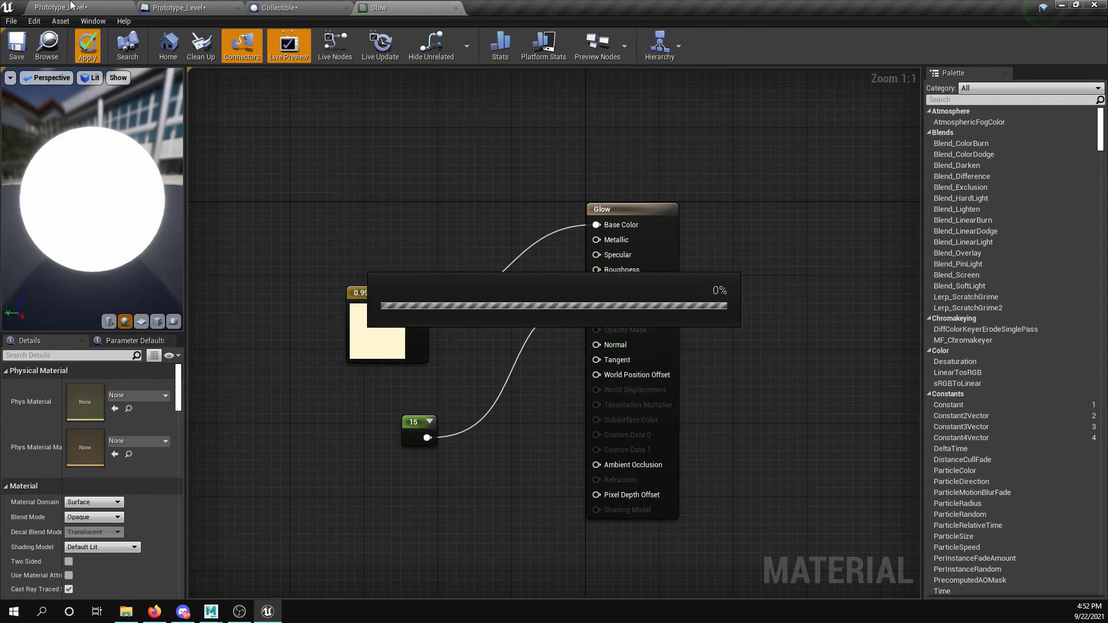
click(70, 7)
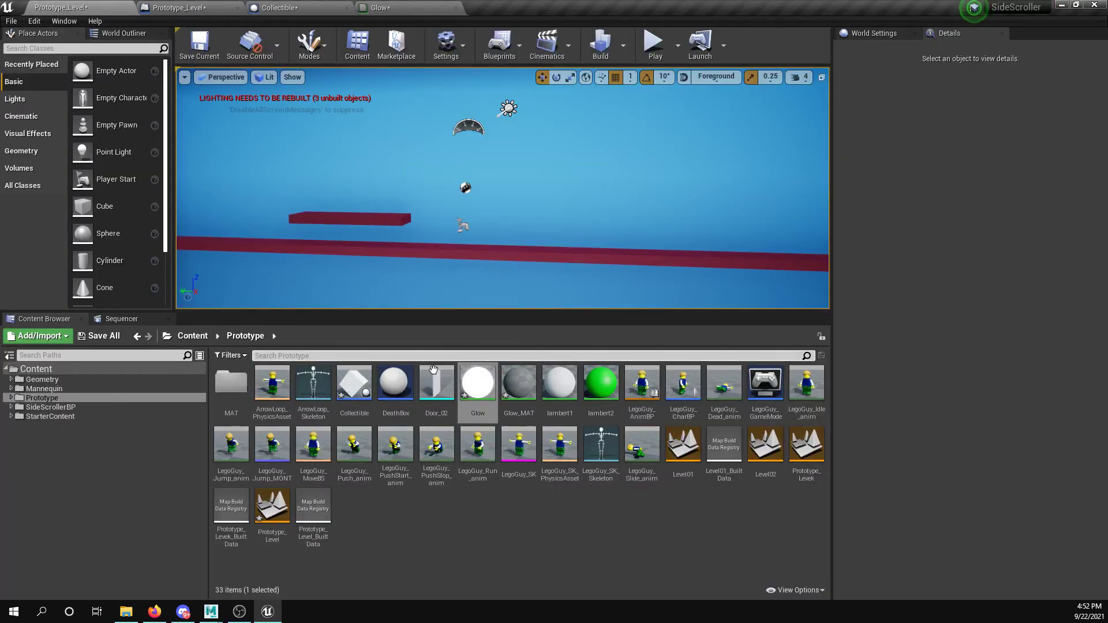
click(282, 7)
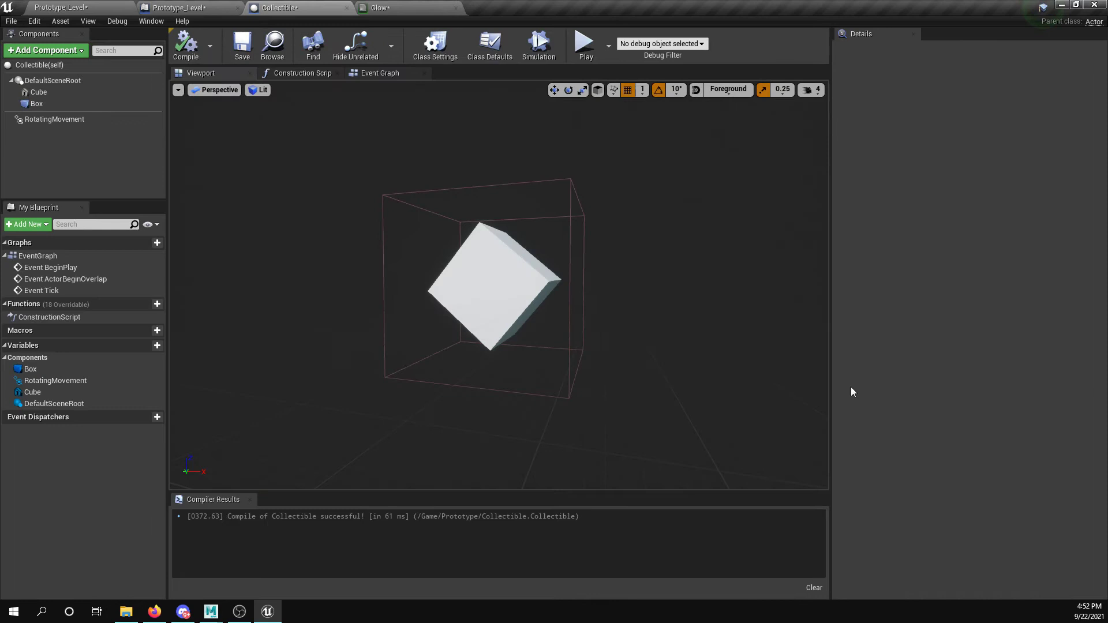
click(48, 93)
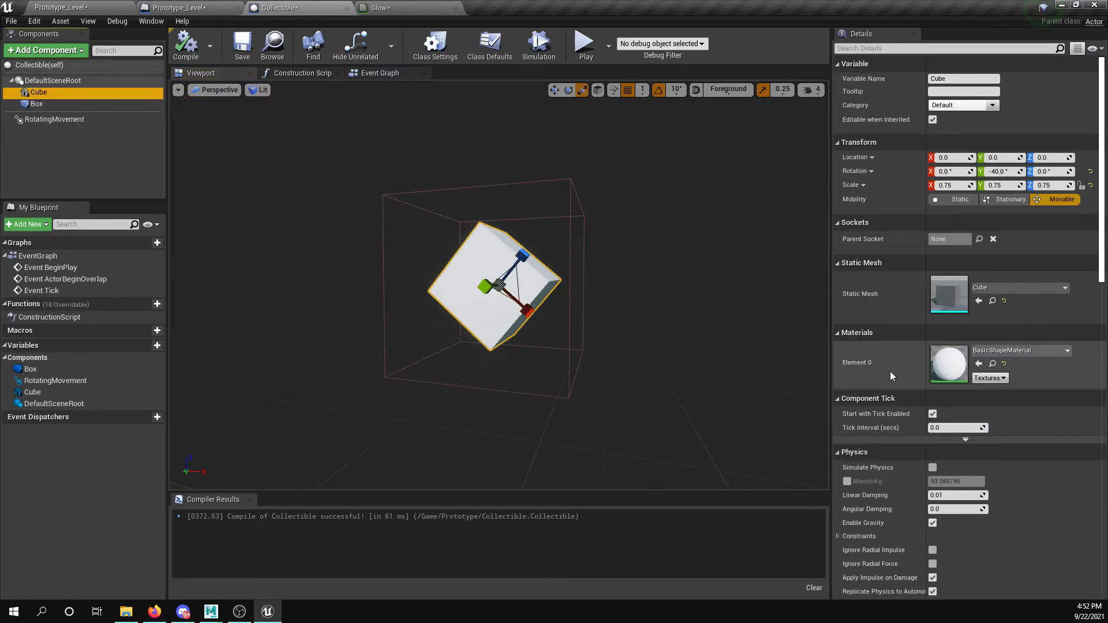
click(1067, 350)
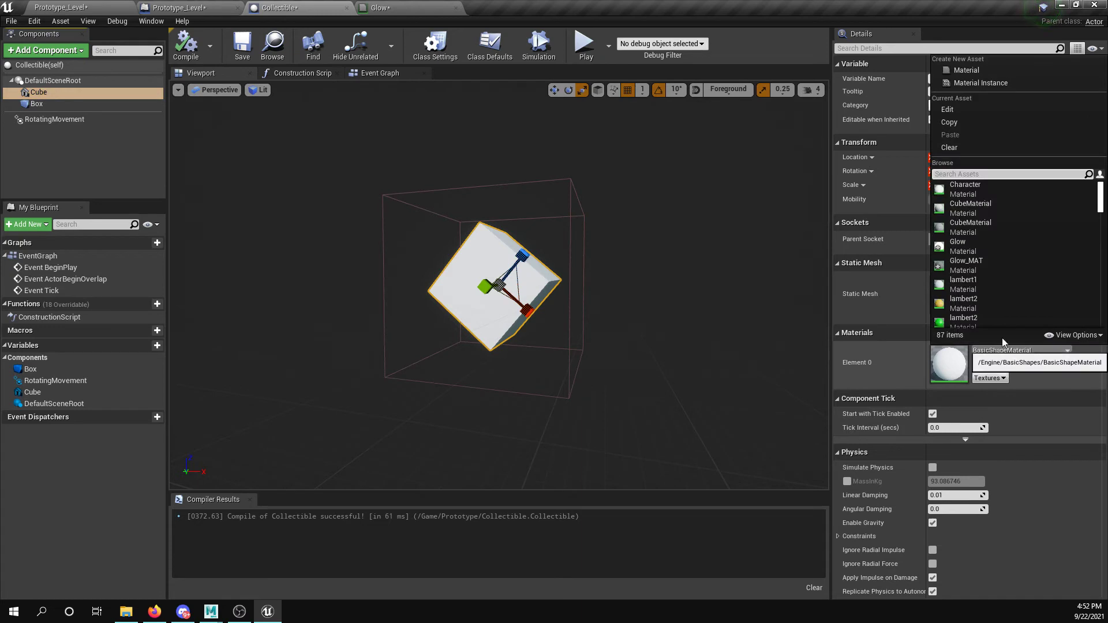
click(976, 244)
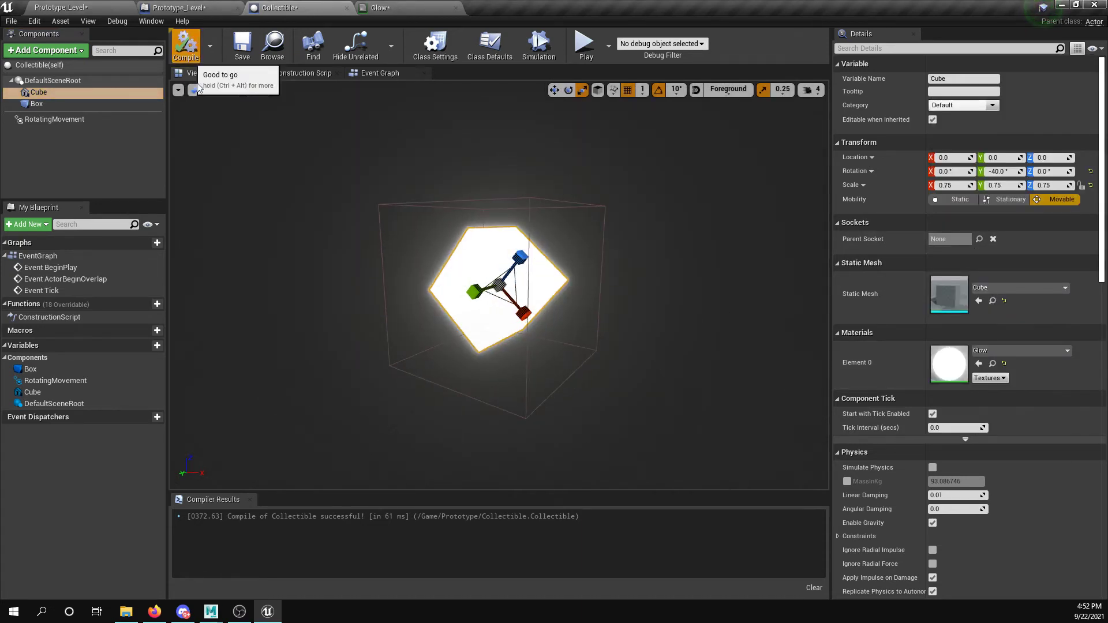
Place a Collectible in the level above the small platform and move it to X -17, Y 485, Z 225
click(64, 6)
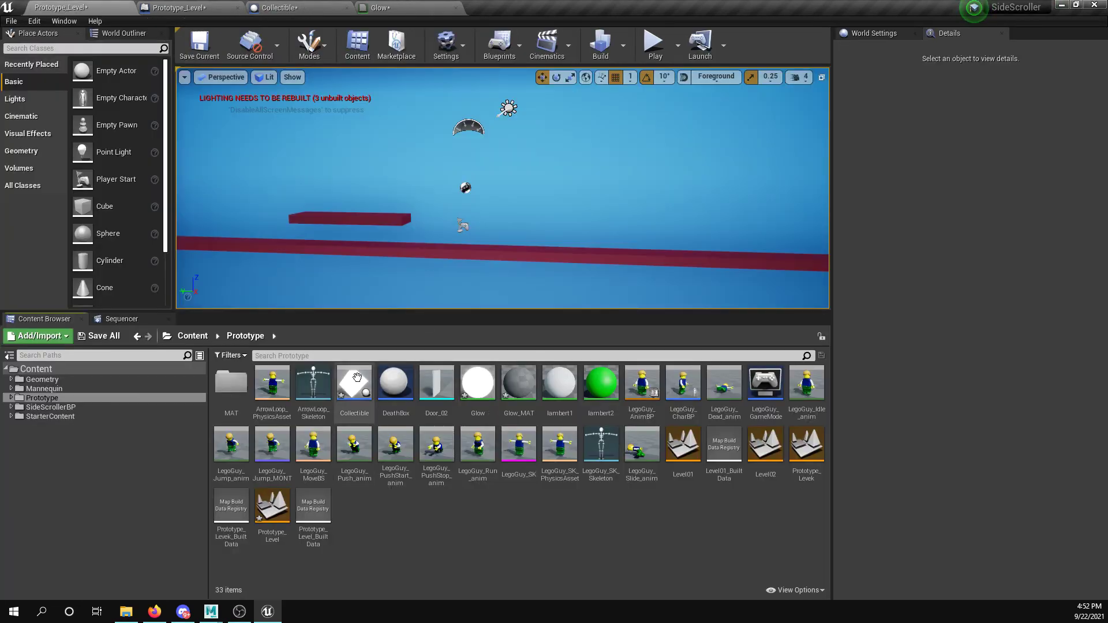
drag(354, 382, 382, 191)
alt+drag(473, 219, 415, 196)
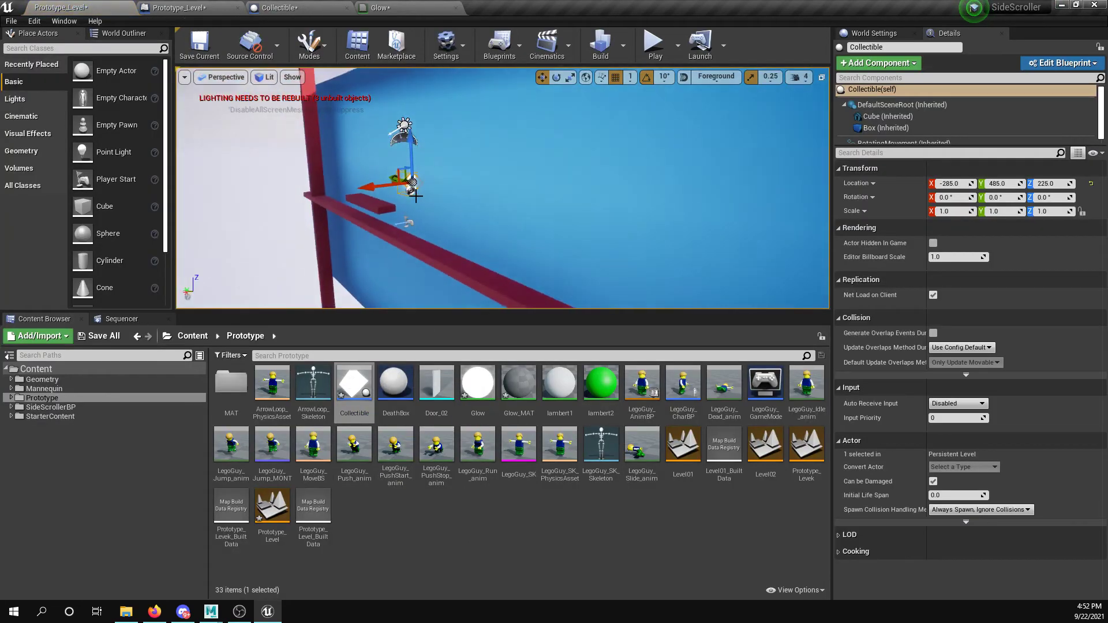
alt+drag(462, 249, 479, 247)
Play-test the level by running and jumping the character around and onto the glowing collectible, and stop the session
click(654, 45)
key(alt+p)
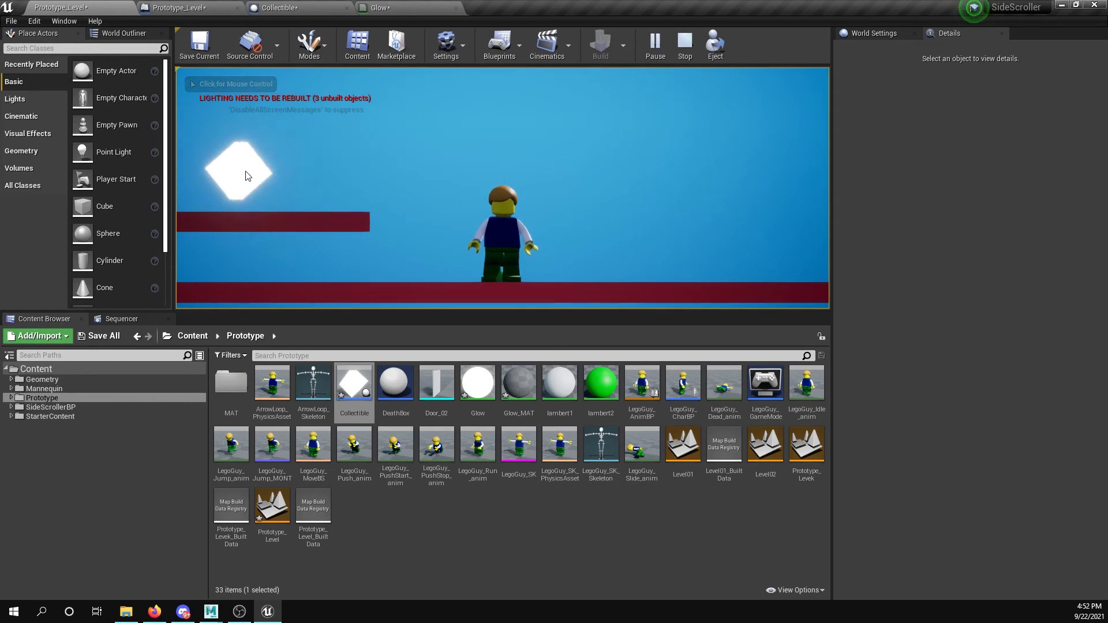
click(430, 182)
key(a)
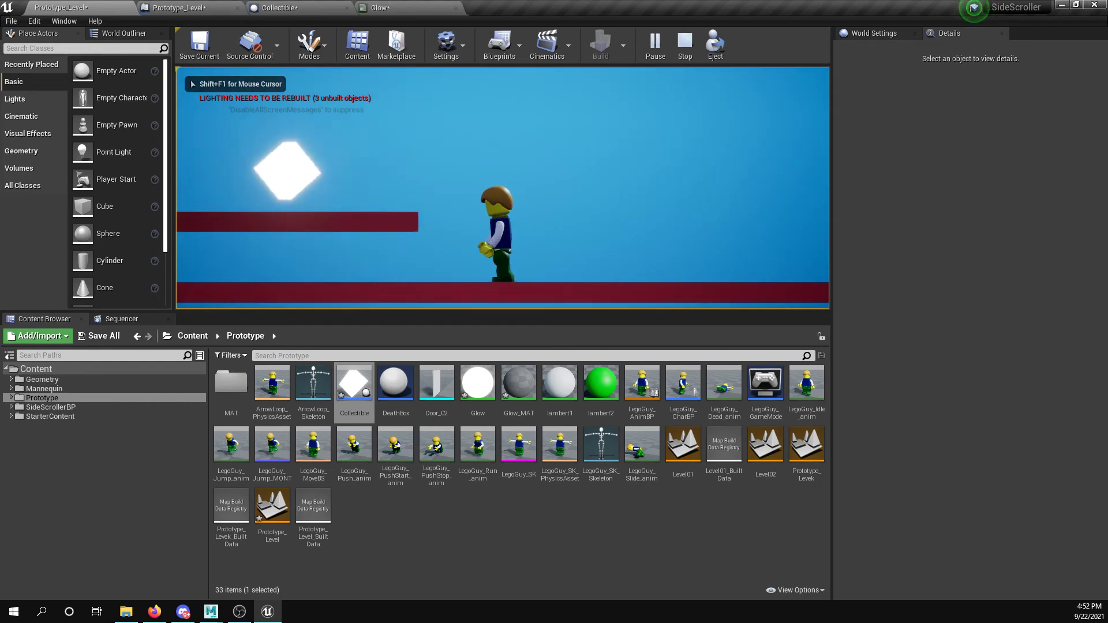
key(d)
key(a)
key(space)
key(space)
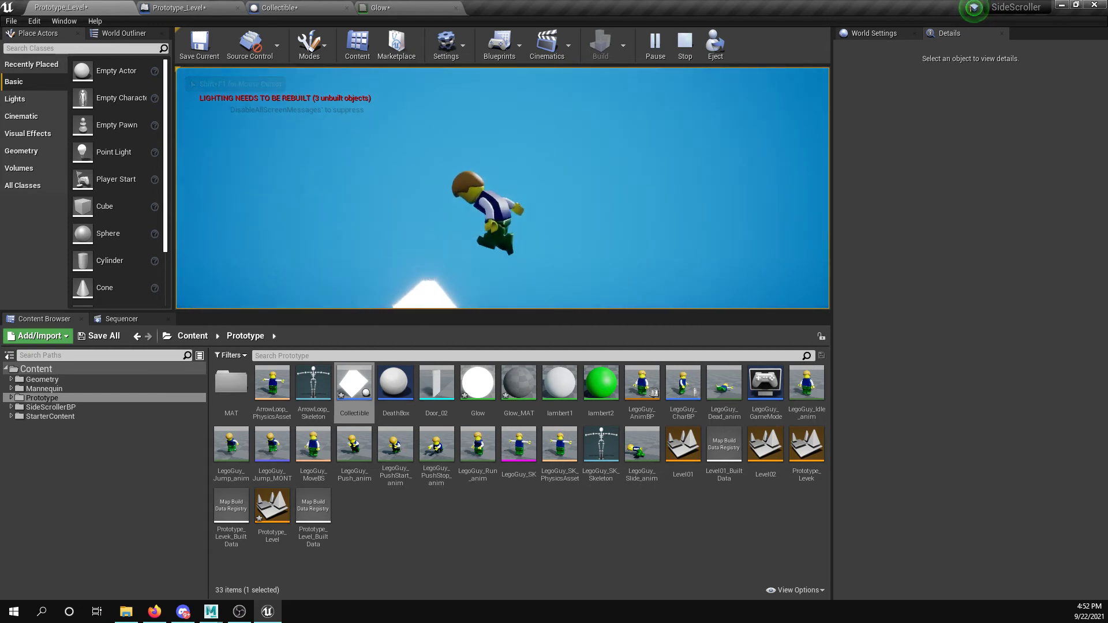
key(d)
key(a)
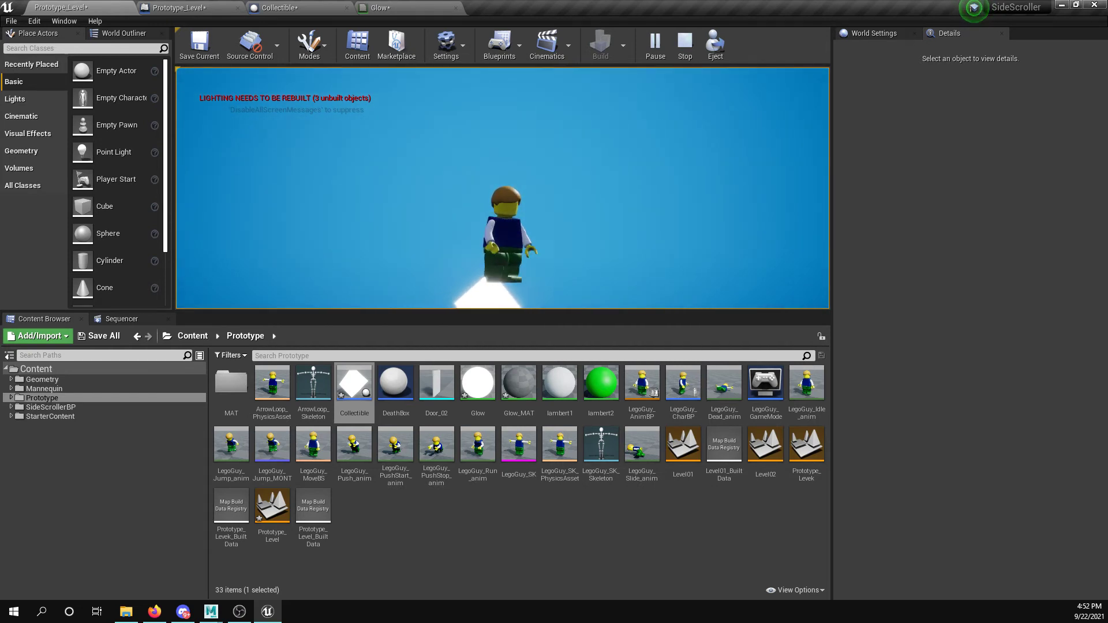
key(d)
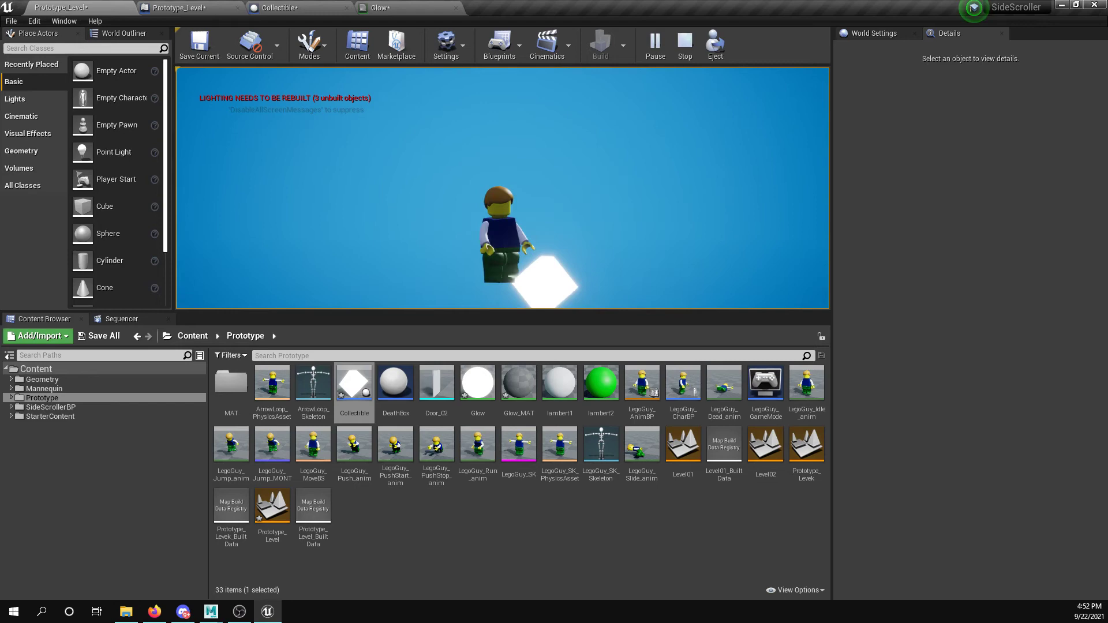
key(Escape)
Add a Box reference and an On Component Begin Overlap event for the Box component to the Collectible blueprint's Event Graph
right_drag(652, 246, 365, 141)
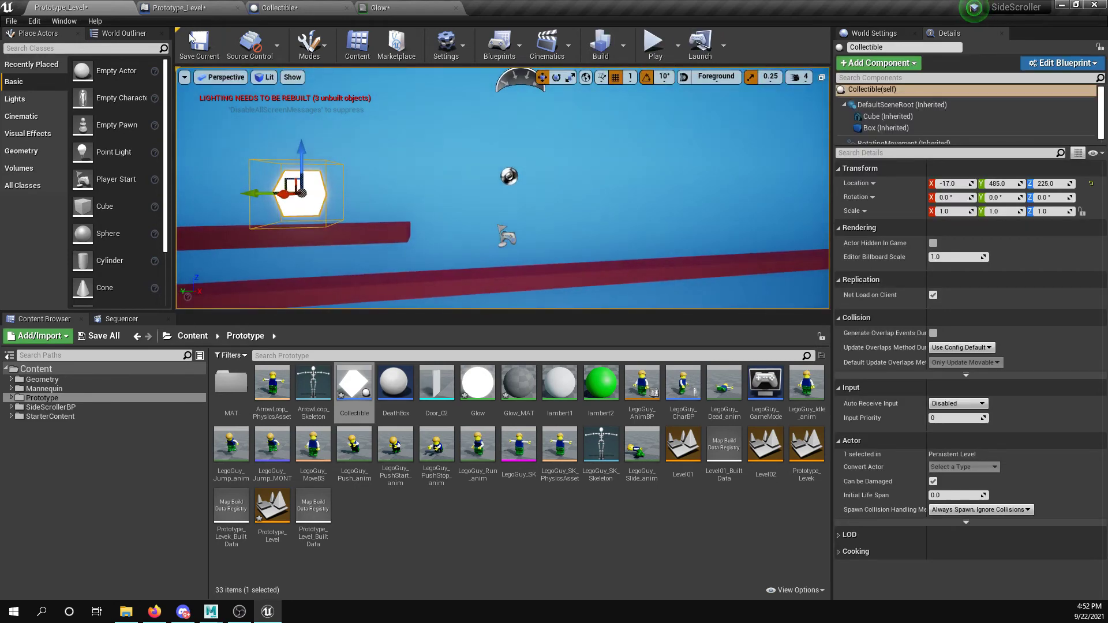
click(292, 6)
click(385, 74)
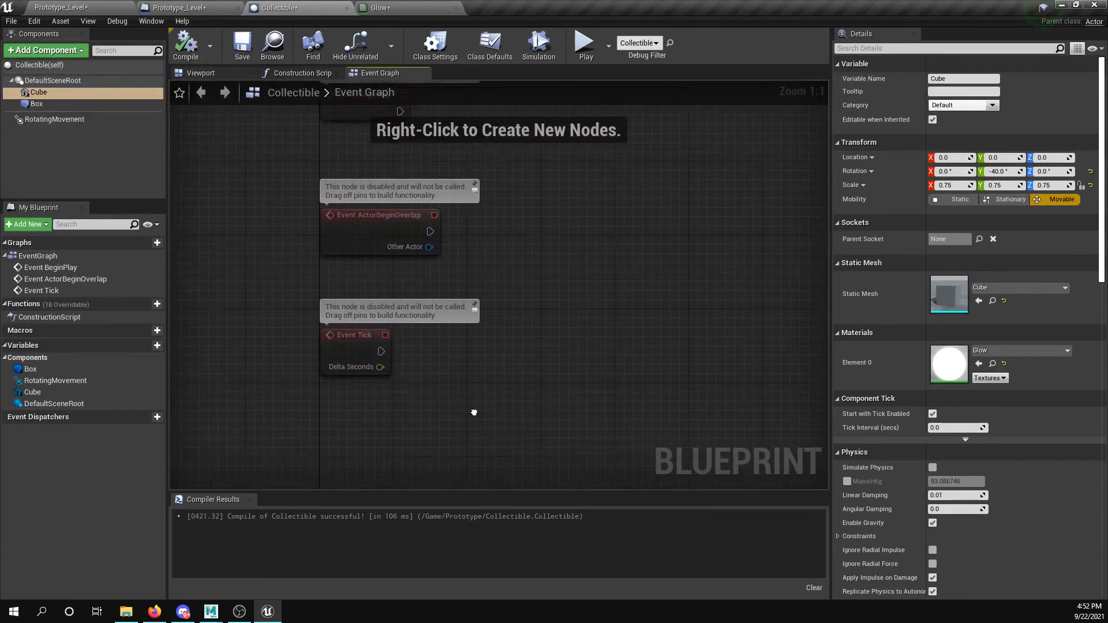
click(38, 105)
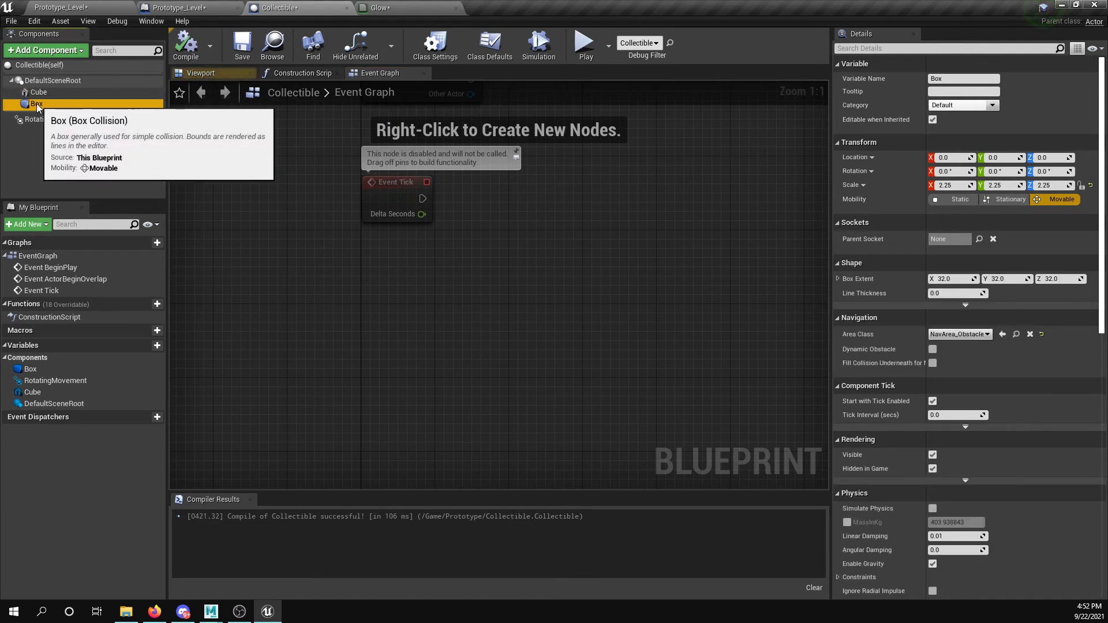
click(201, 72)
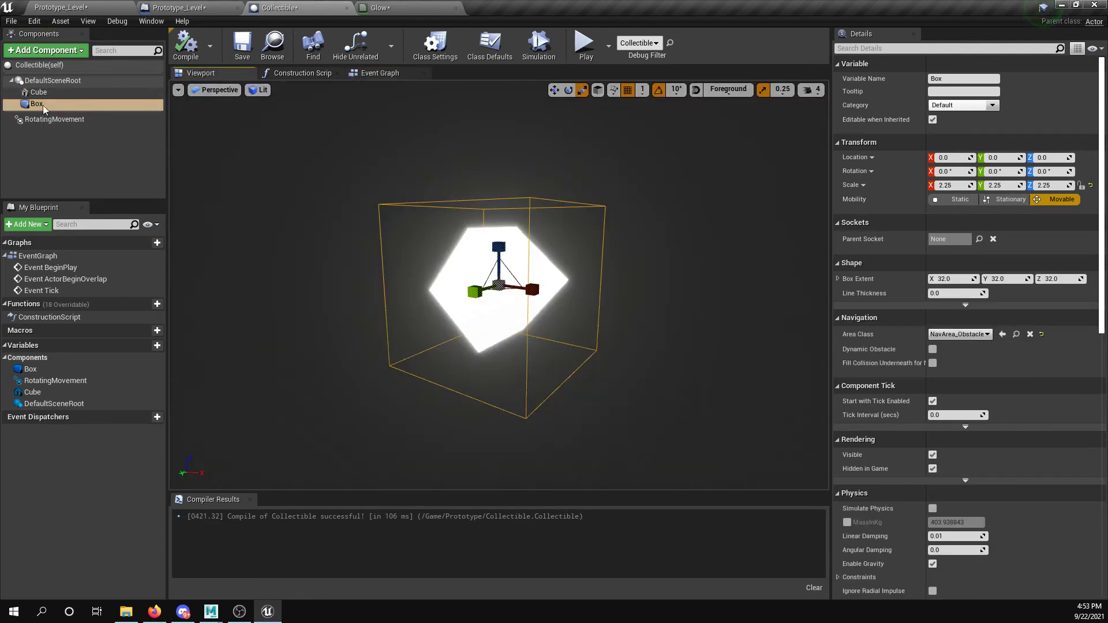
click(386, 74)
drag(42, 106, 266, 315)
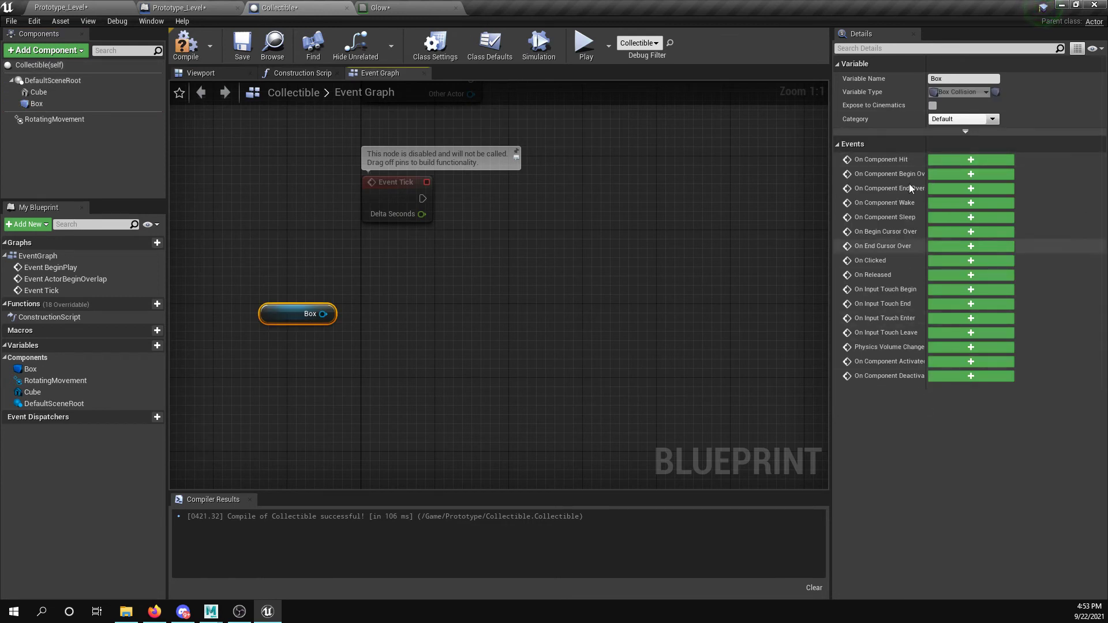
click(957, 175)
right_drag(620, 369, 562, 436)
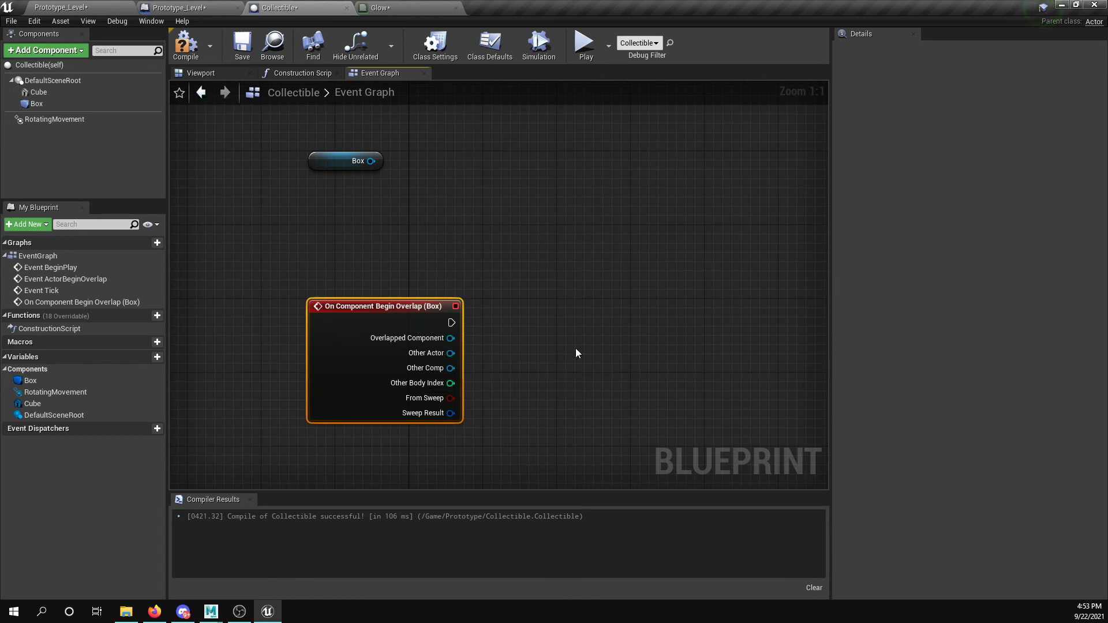
Add a Cast To LegoGuy_CharBP node after the overlap event, connect Other Actor to its Object input, and align it with the event
right_drag(563, 311, 477, 272)
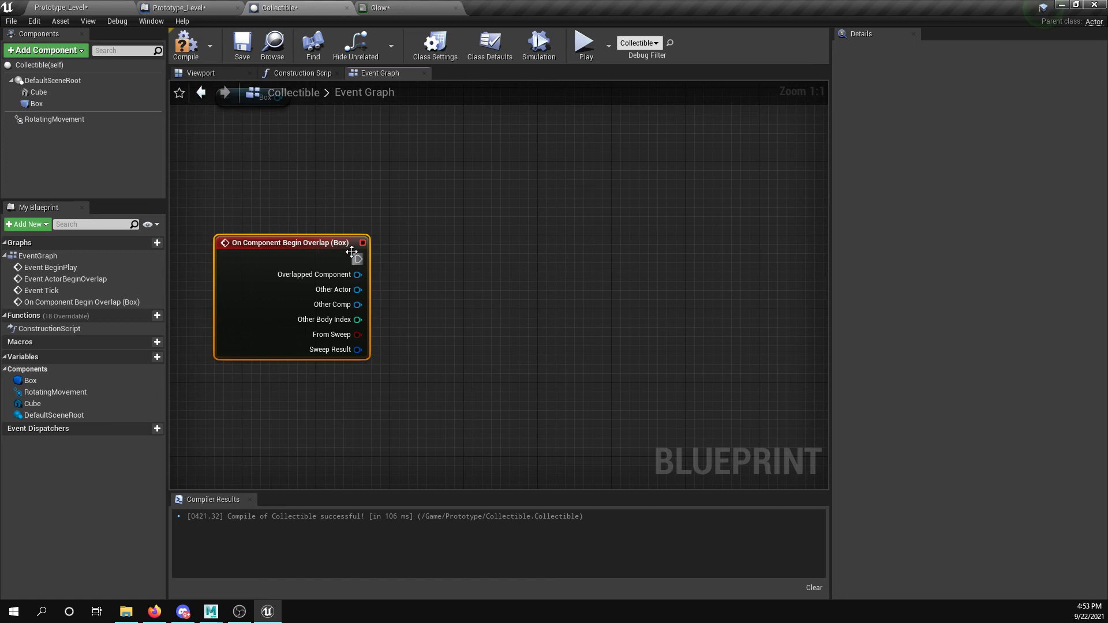
drag(358, 258, 473, 260)
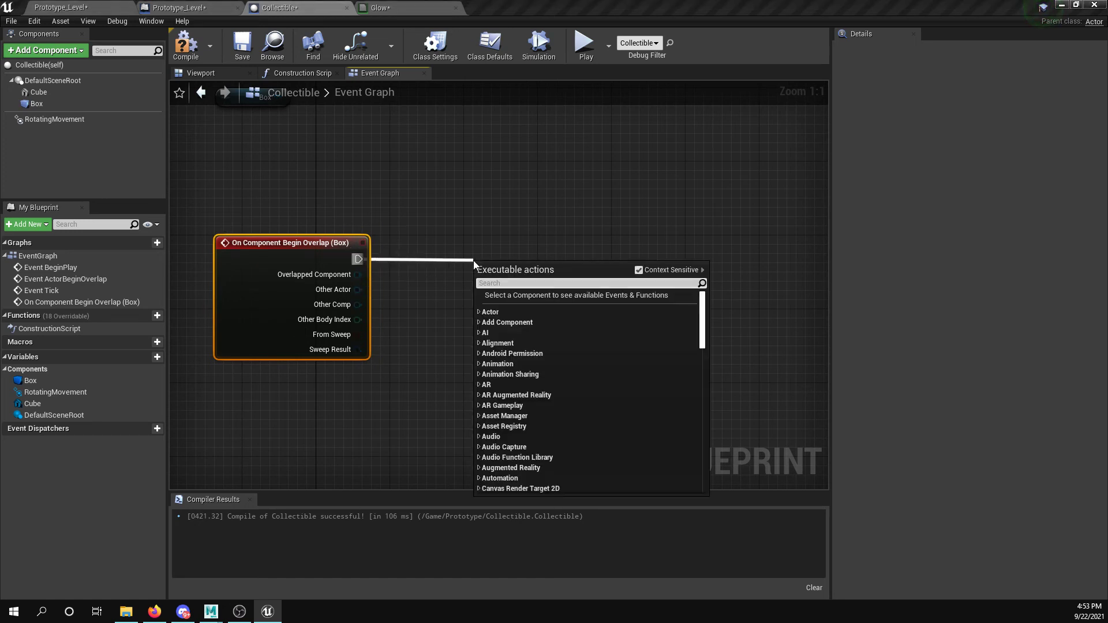
text(cast)
key(BackSpace)
key(BackSpace)
key(BackSpace)
key(BackSpace)
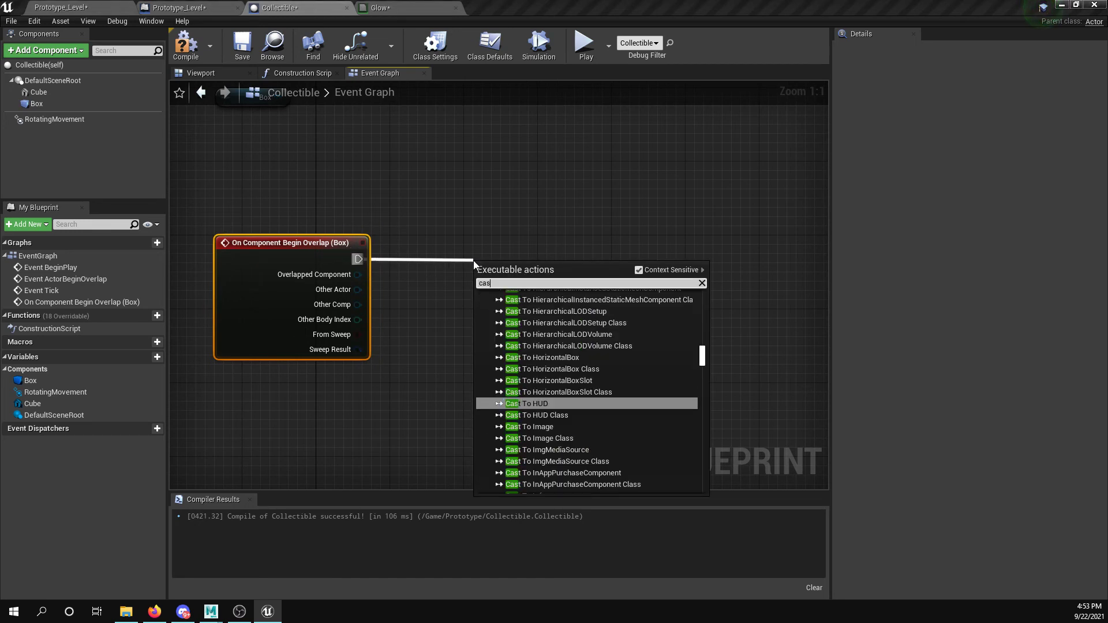
text(LegoGU)
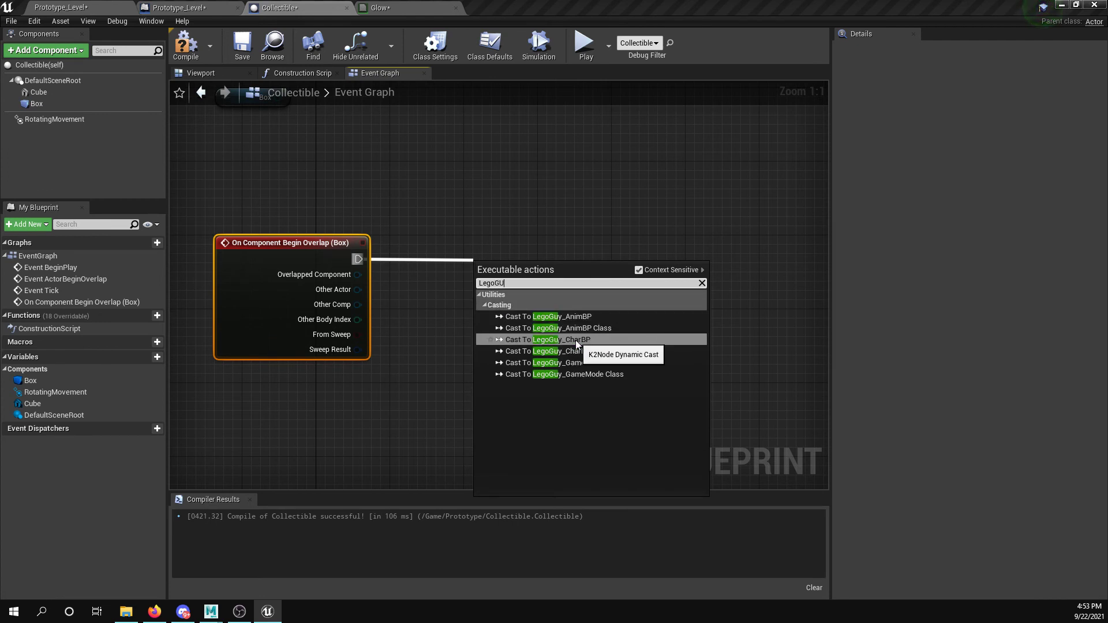
click(576, 341)
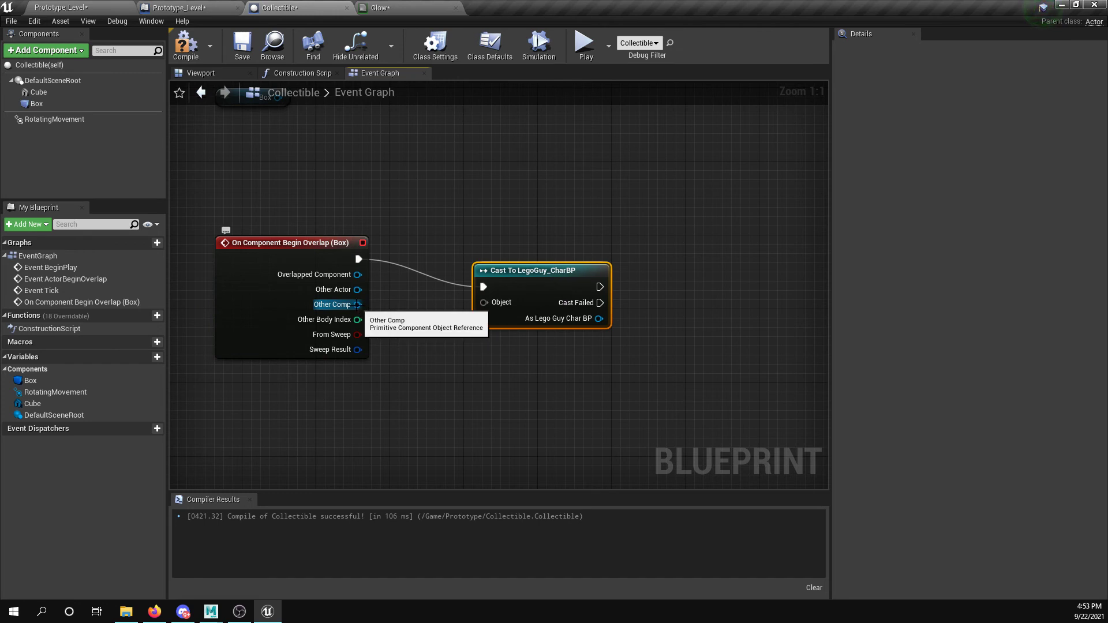
drag(528, 276, 483, 246)
click(547, 361)
Add a DestroyActor node targeting self after the successful cast and compile the Collectible blueprint
right_drag(683, 358, 560, 402)
drag(435, 300, 557, 306)
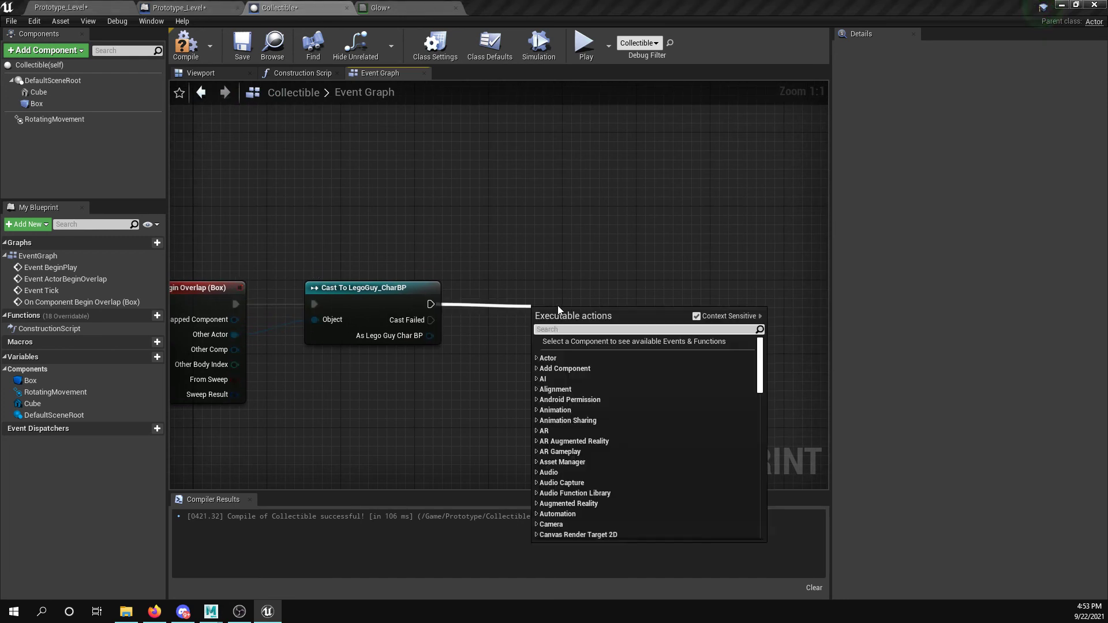
text(Destro)
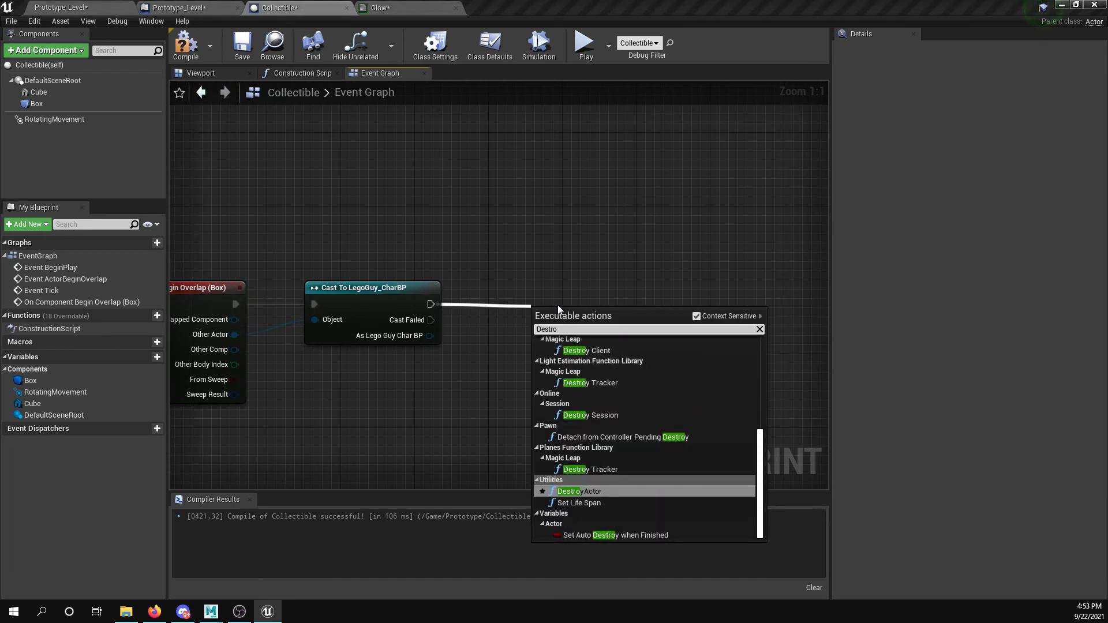
key(Return)
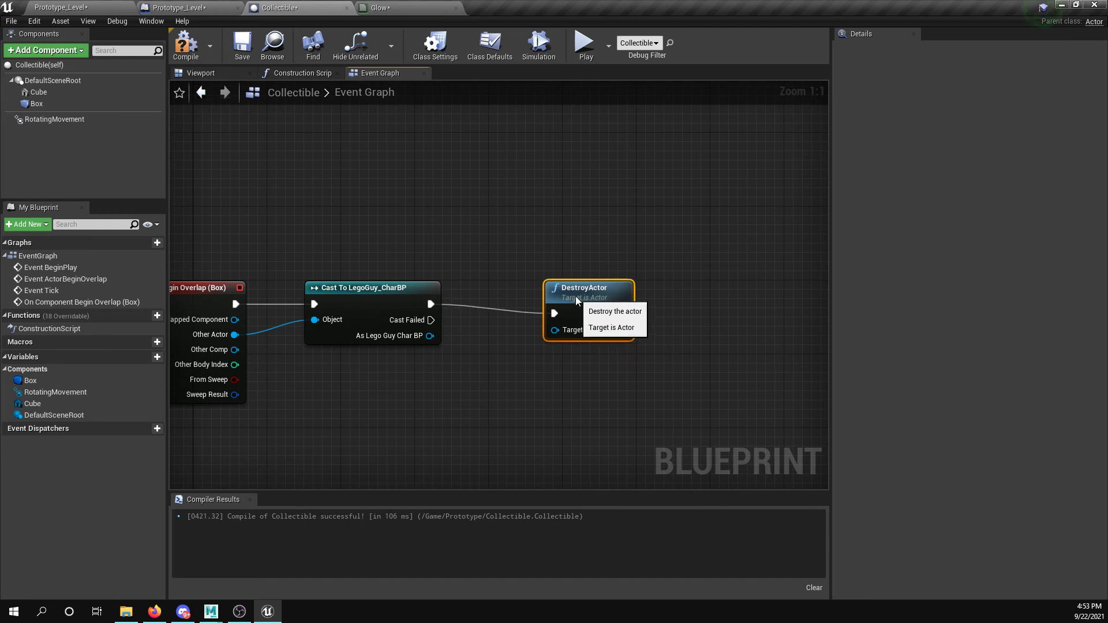
right_drag(424, 216, 473, 209)
click(376, 206)
right_drag(377, 206, 472, 214)
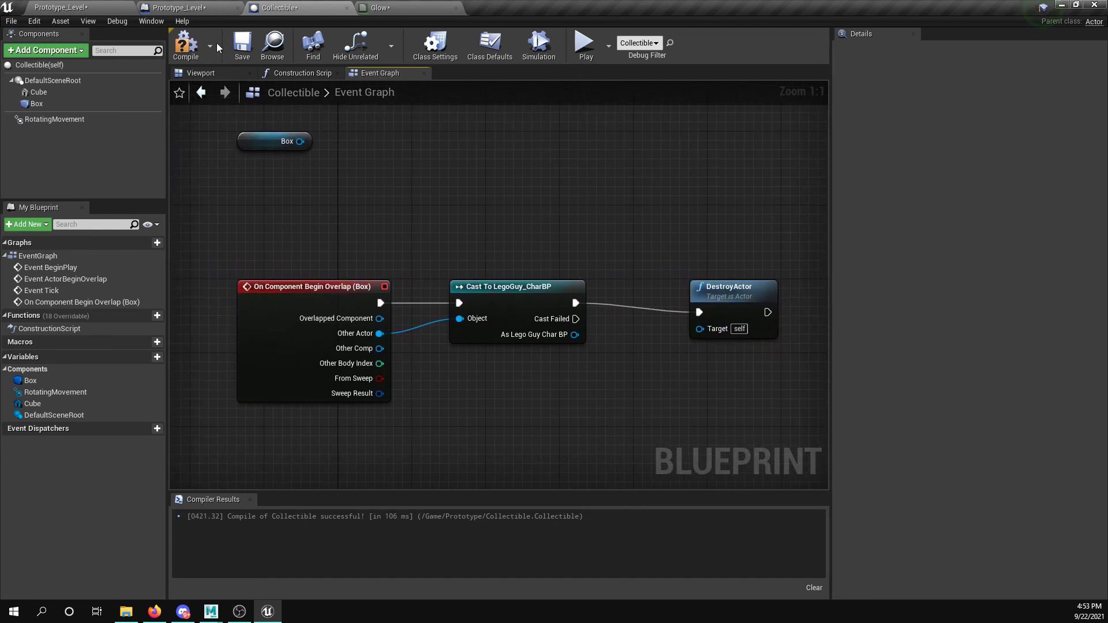
click(193, 46)
right_drag(750, 388, 657, 356)
key(Home)
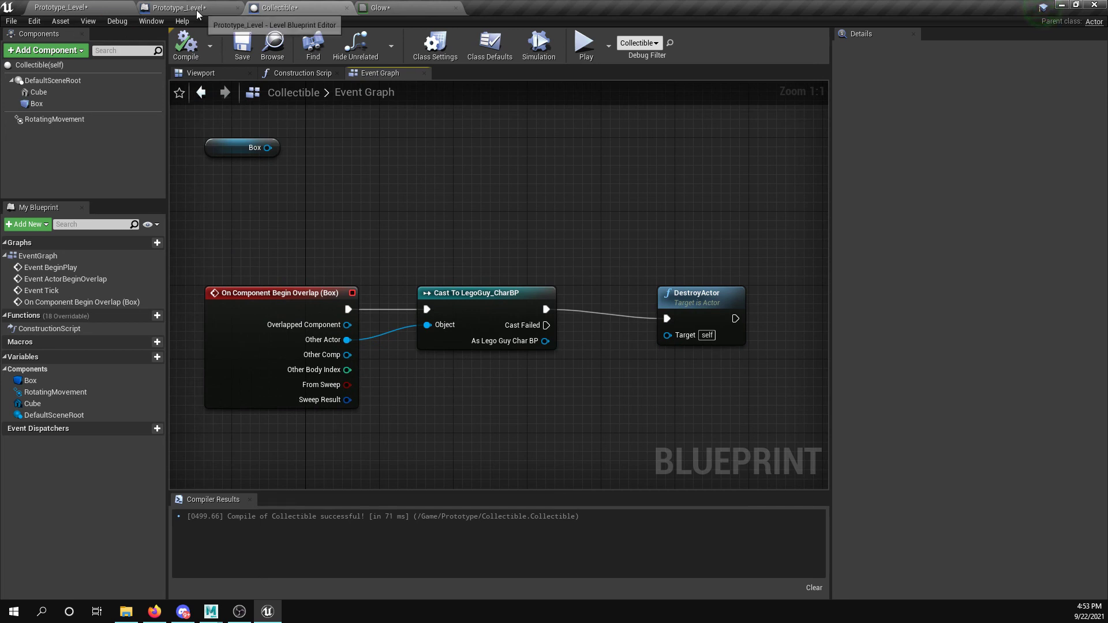
Return to the level and duplicate the collectible three times along the floor at Z 111, from Y 1210 to Y -1112
click(176, 7)
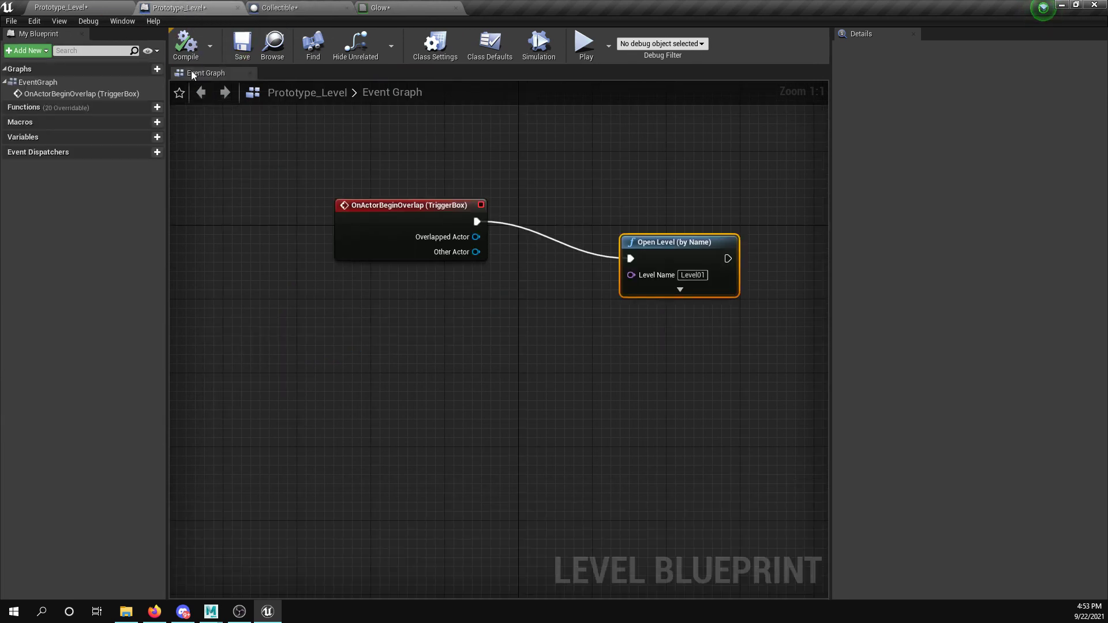
click(58, 7)
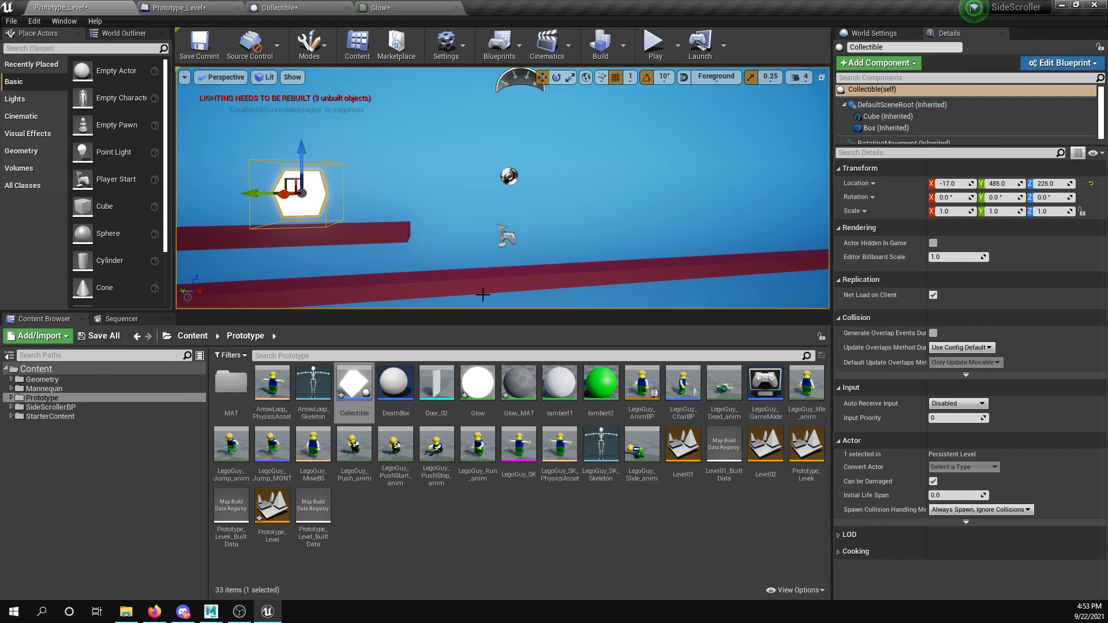
right_drag(659, 165, 732, 156)
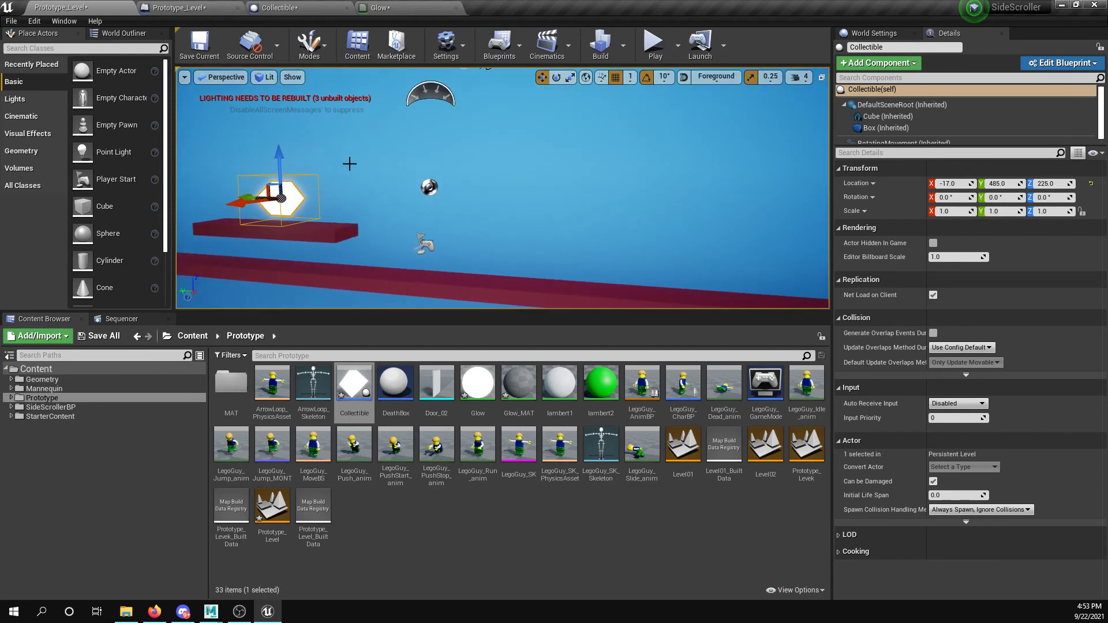
scroll(572, 209, down, 5)
alt+drag(337, 192, 229, 192)
drag(264, 150, 265, 167)
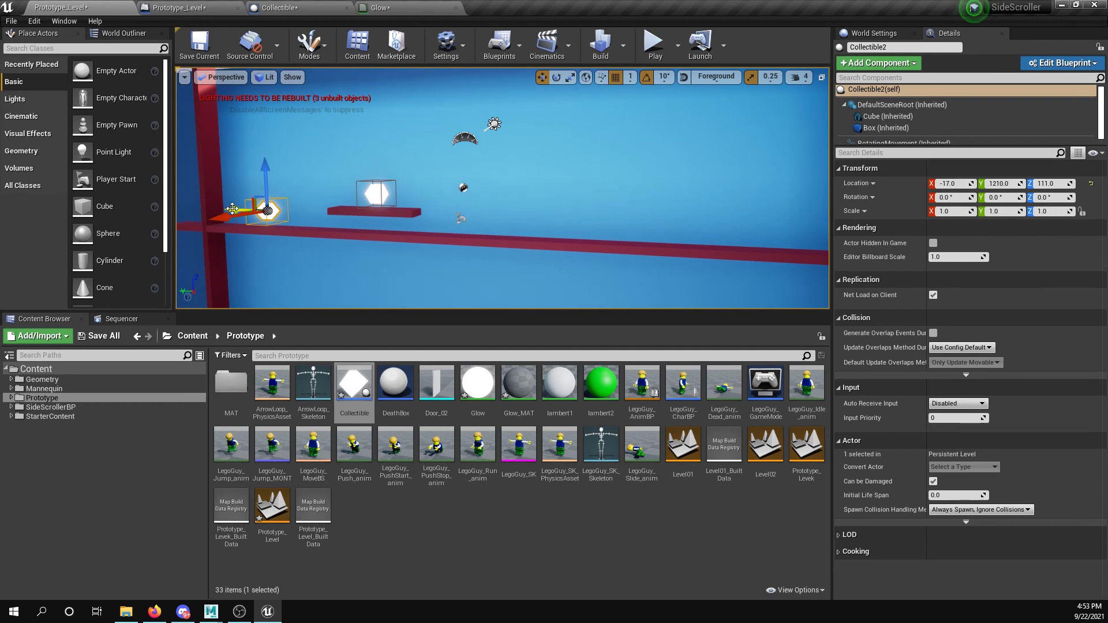
alt+drag(232, 208, 647, 220)
scroll(722, 232, down, 2)
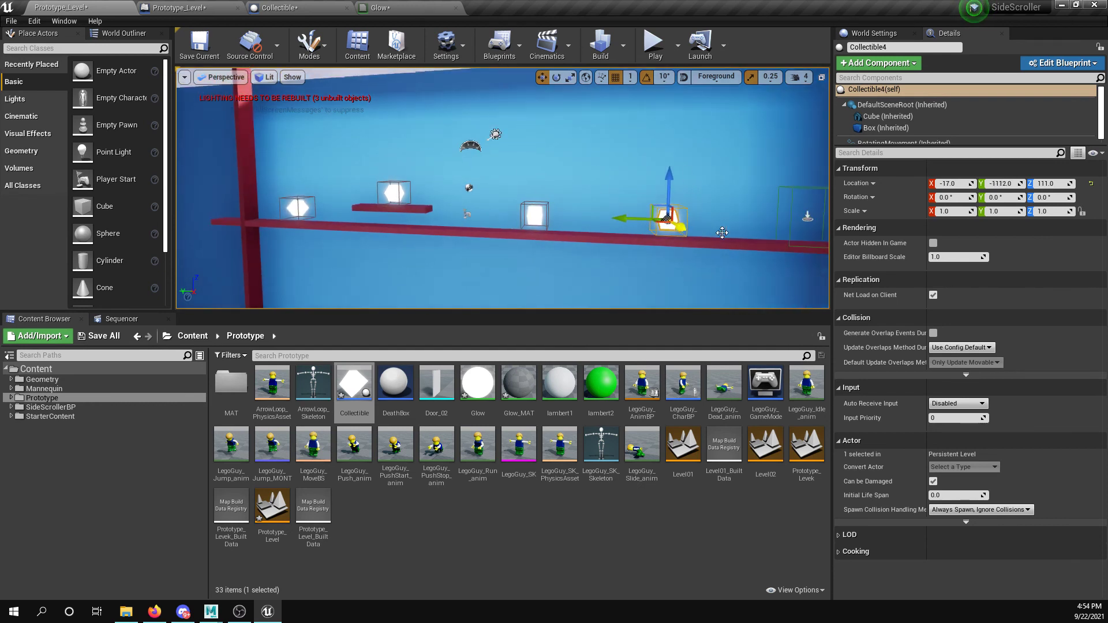
Play-test the level by running and jumping the character through the collectibles and on through the level exit into the next level
click(653, 44)
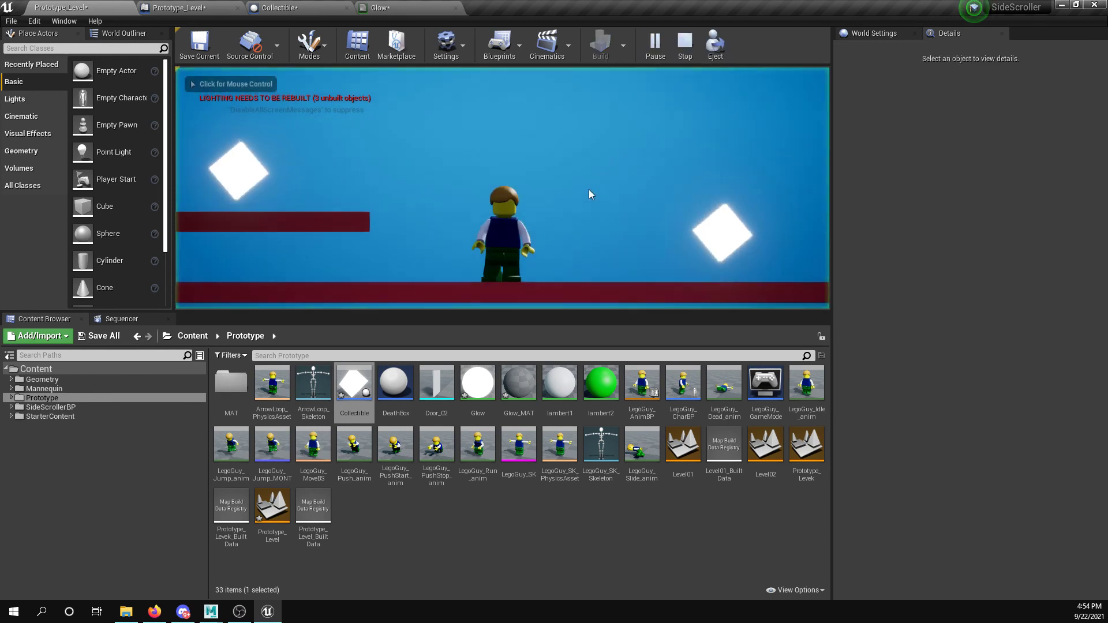
click(588, 189)
key(d)
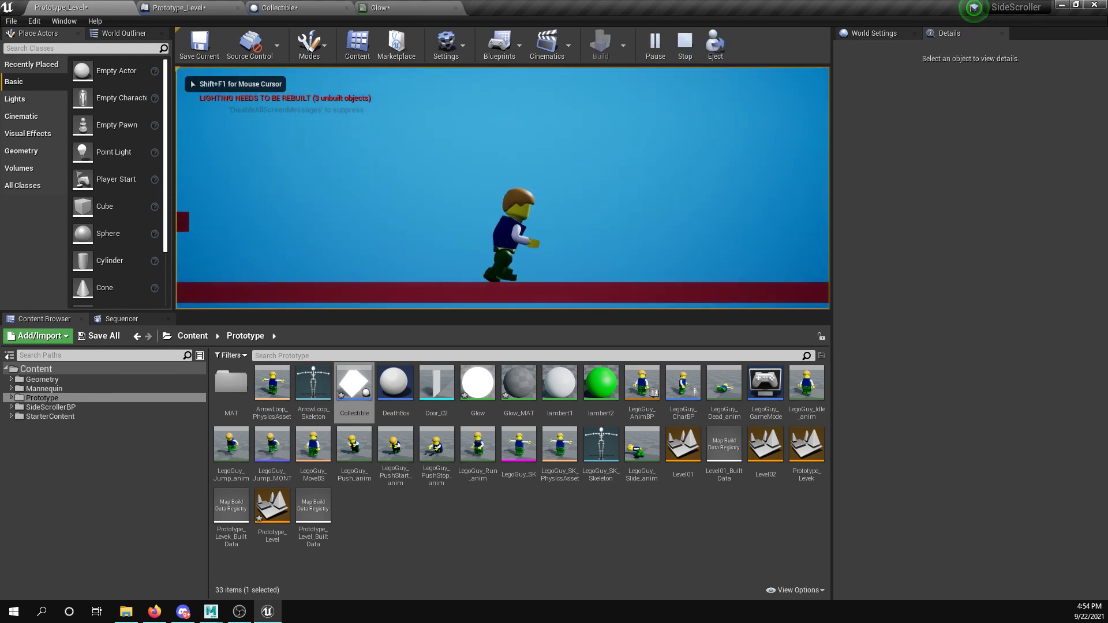
key(space)
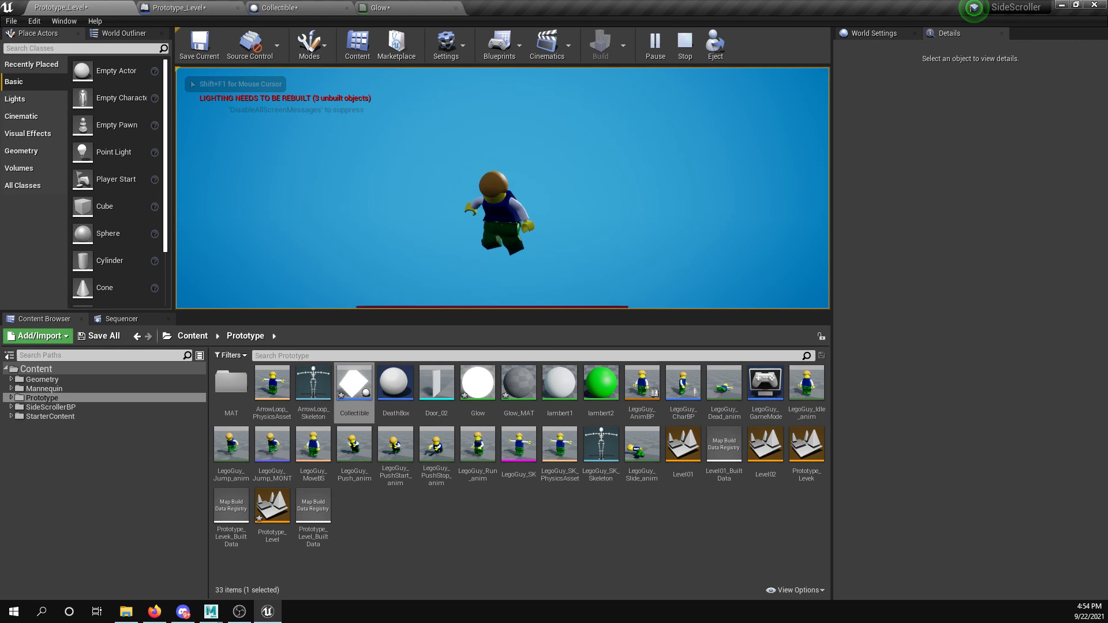
key(a)
key(d)
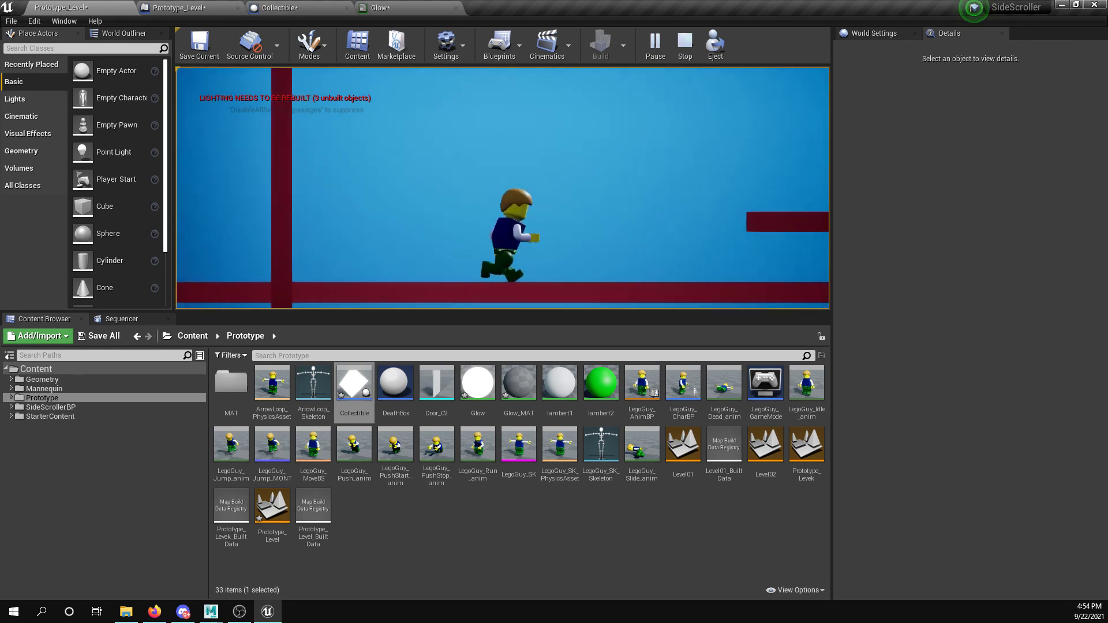
key(space)
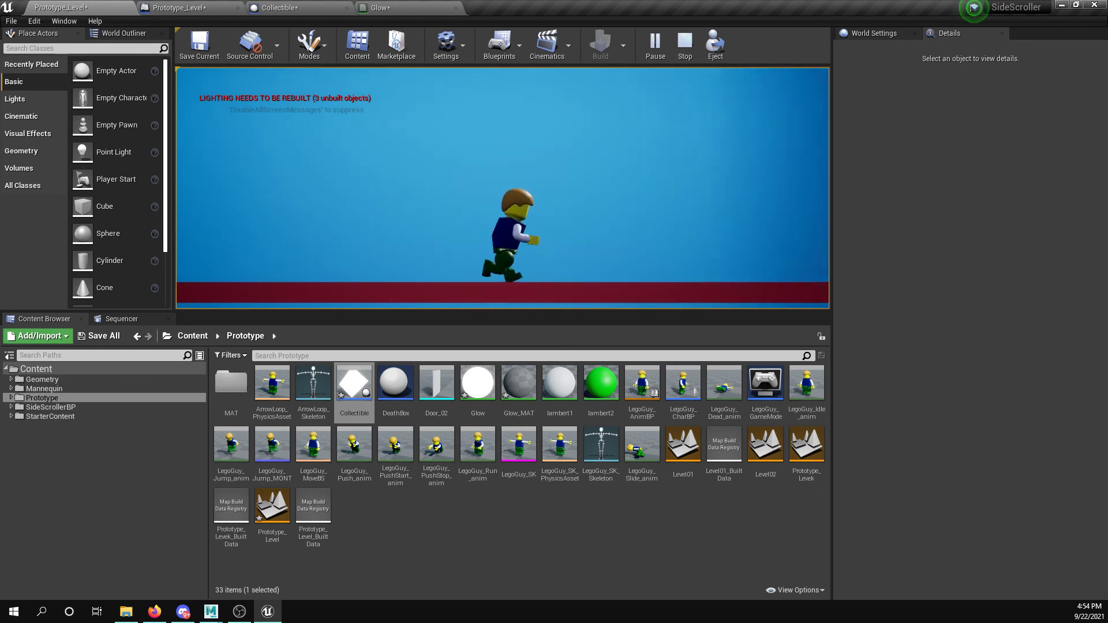
key(d)
key(a)
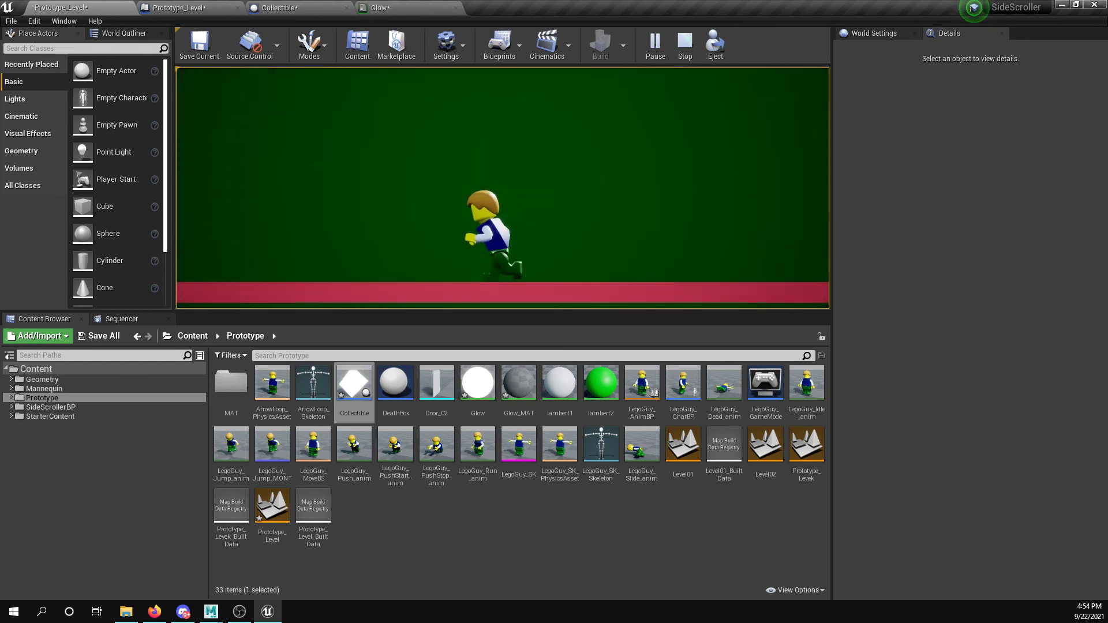
key(d)
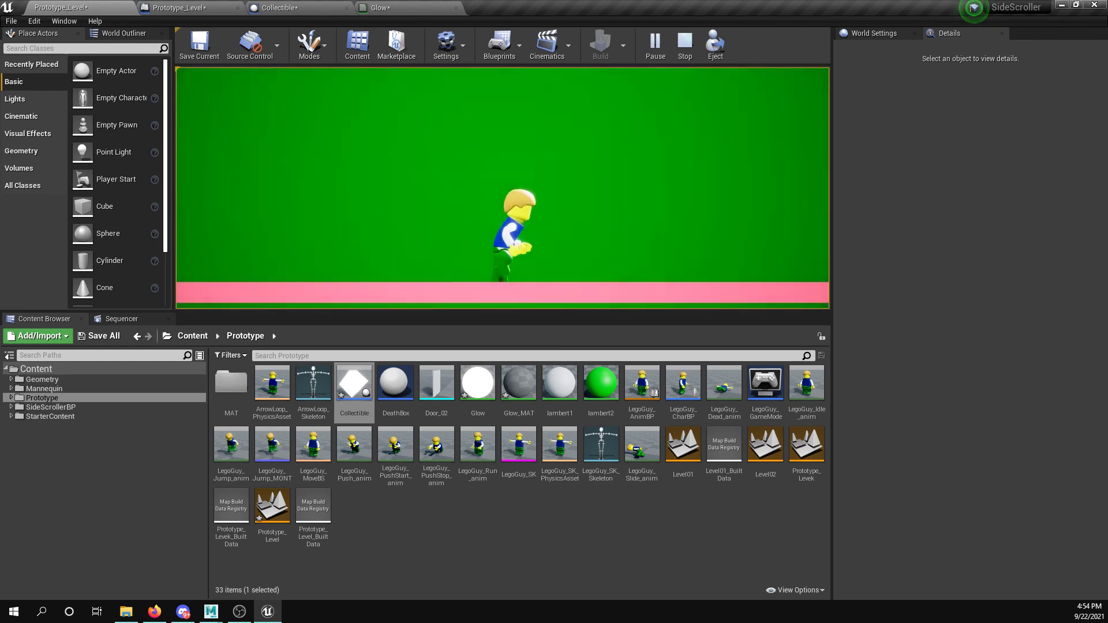
key(Left)
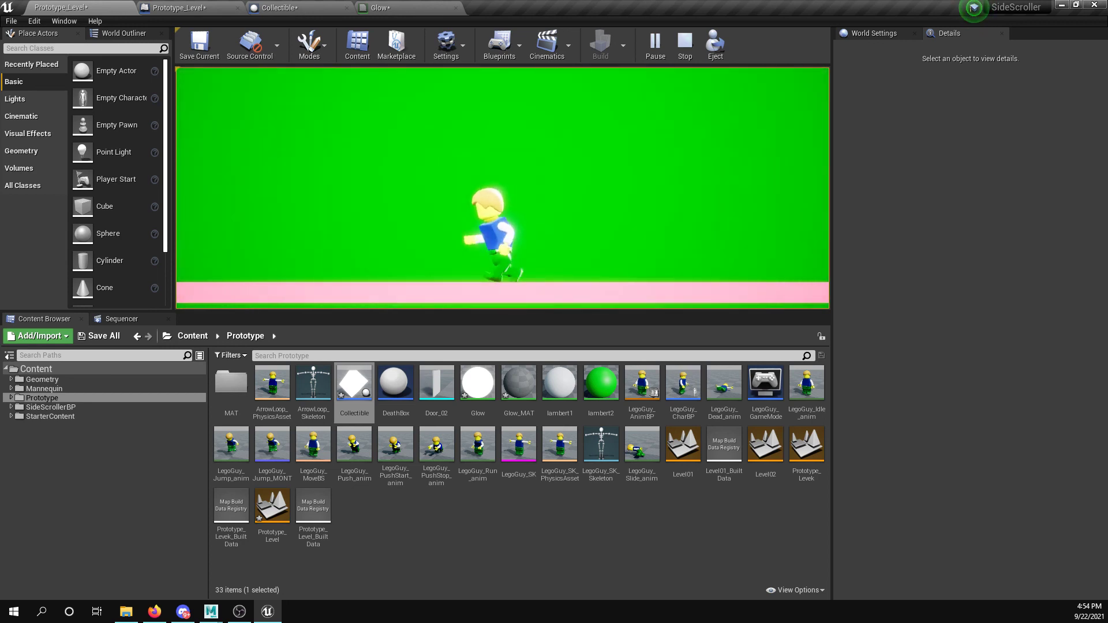